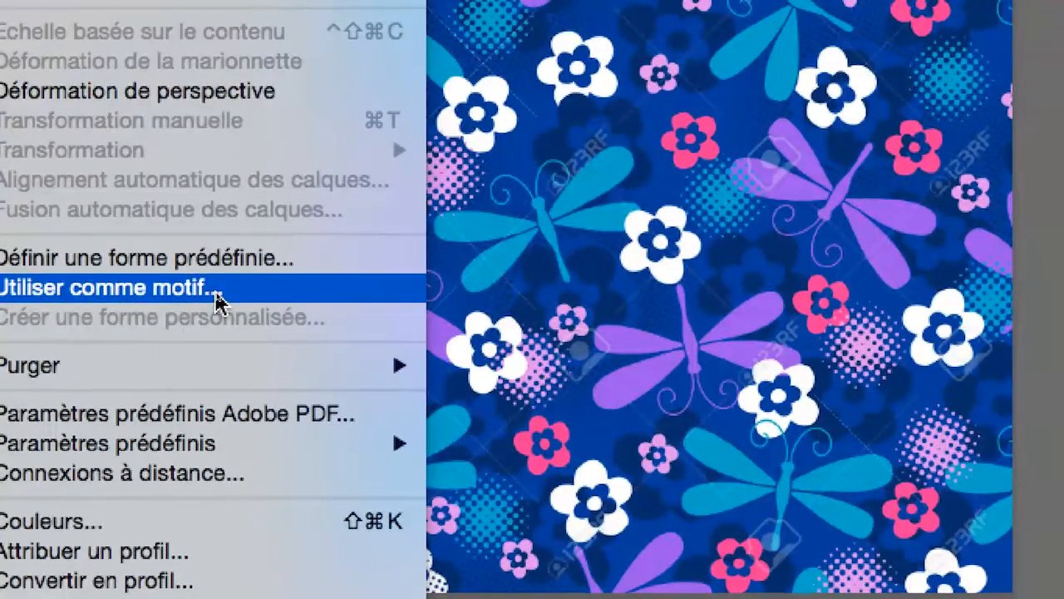
Define the dragonfly image as a pattern, keeping the suggested pattern name
{"action": "left_click", "coordinate": [215, 293]}
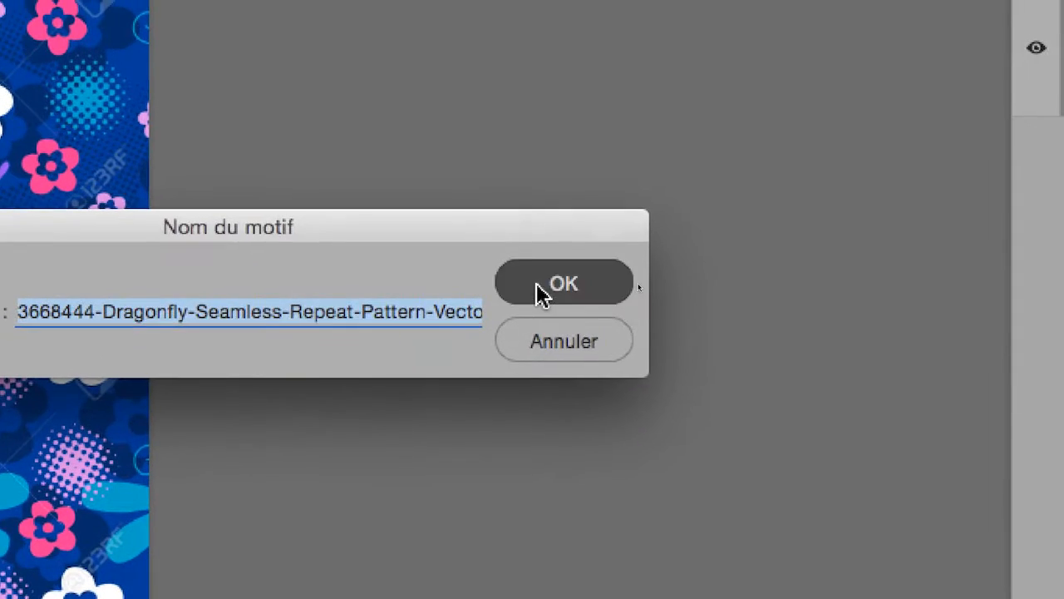
{"action": "left_click", "coordinate": [891, 228]}
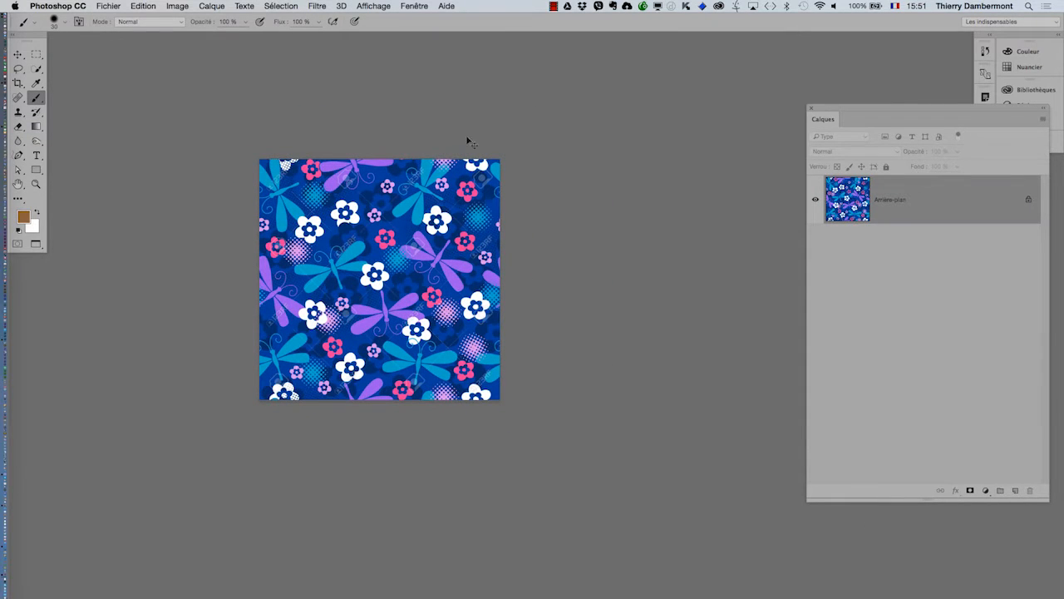
Check the pixel dimensions of the dragonfly image in the Image Size settings without changing them
{"action": "left_click", "coordinate": [177, 5]}
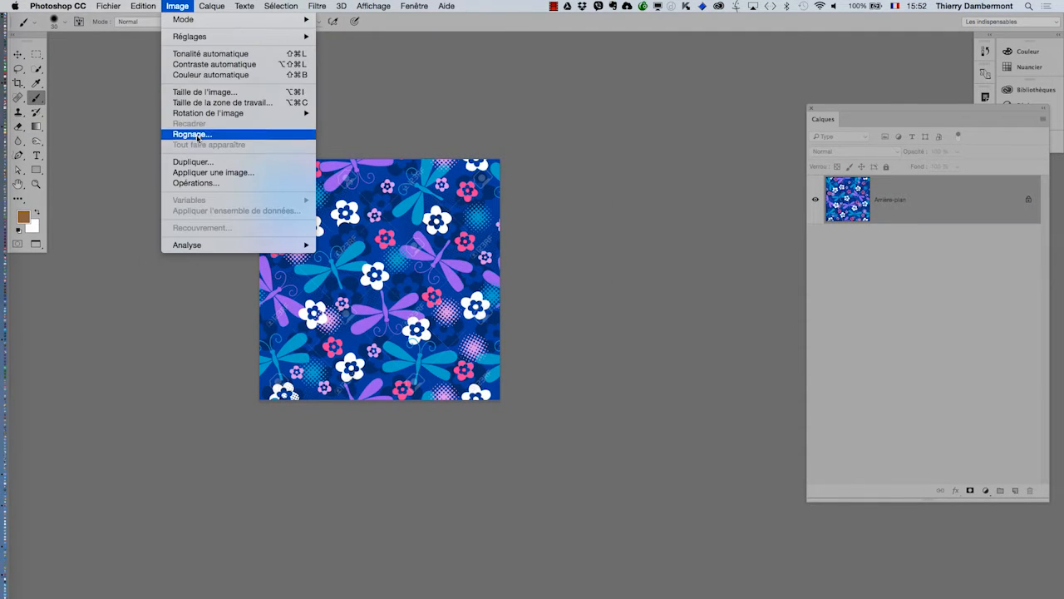
{"action": "left_click", "coordinate": [202, 90]}
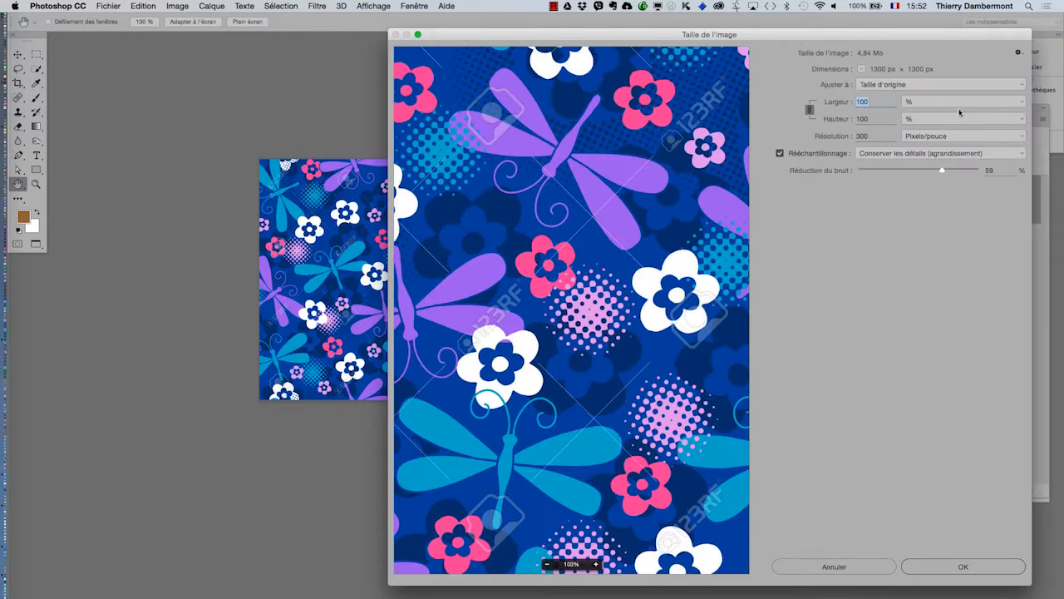
{"action": "left_click_drag", "start_coordinate": [1031, 584], "coordinate": [916, 256]}
{"action": "key", "text": "alt"}
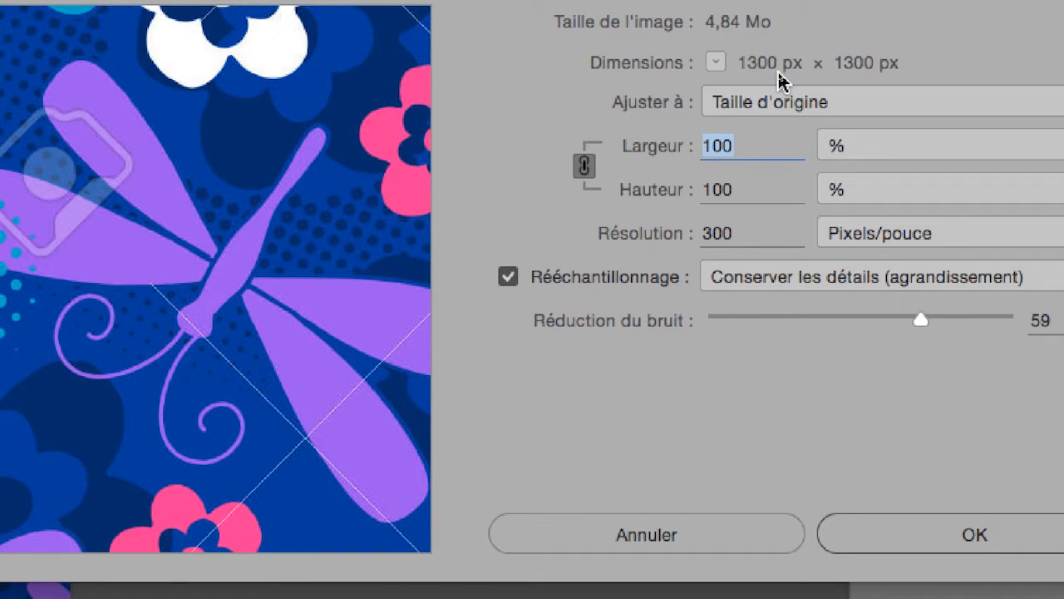
{"action": "key", "text": "alt"}
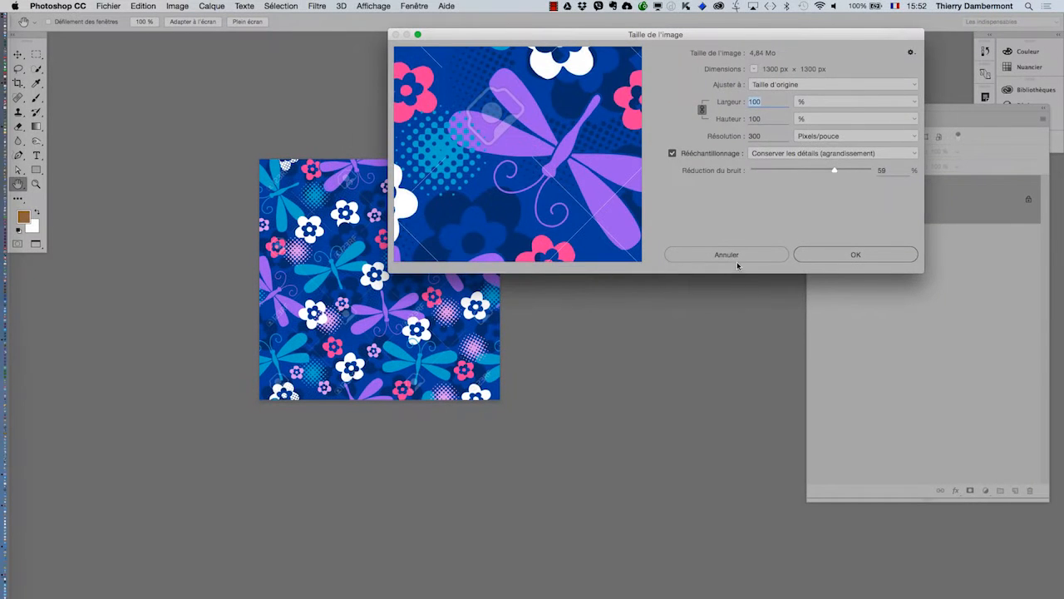
{"action": "left_click", "coordinate": [736, 261]}
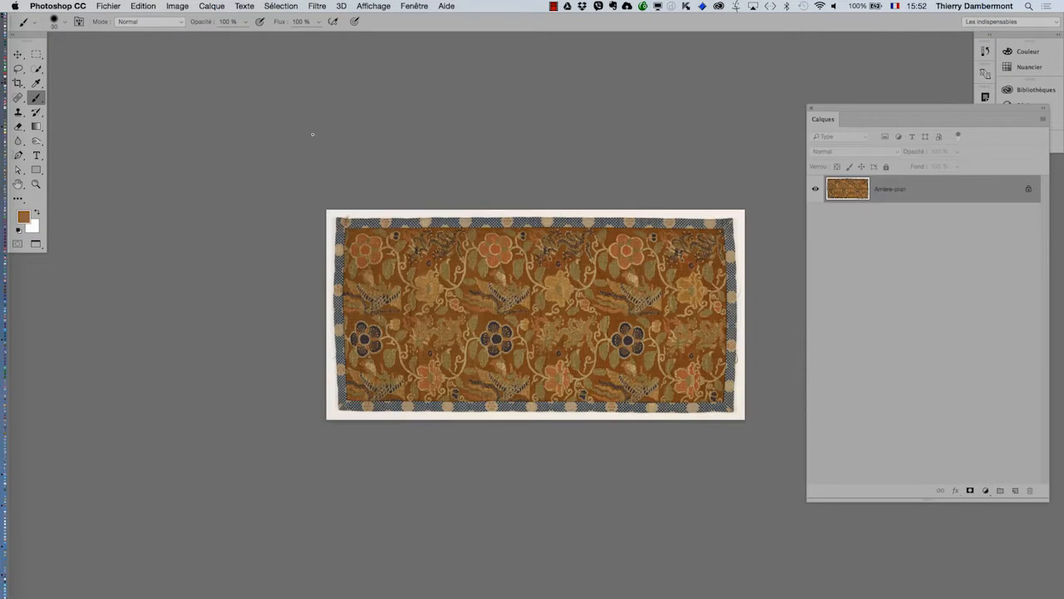
Start a new document and set its width and height to 5200 pixels each
{"action": "left_click", "coordinate": [115, 6]}
{"action": "left_click", "coordinate": [109, 8]}
{"action": "key", "text": "super+n"}
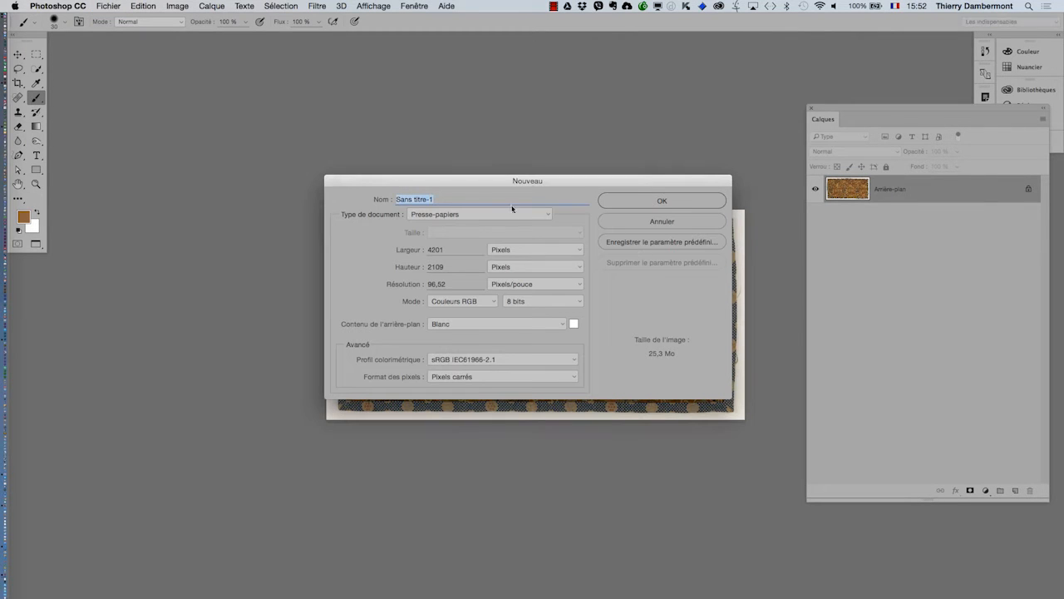
{"action": "left_click_drag", "start_coordinate": [470, 181], "coordinate": [332, 89]}
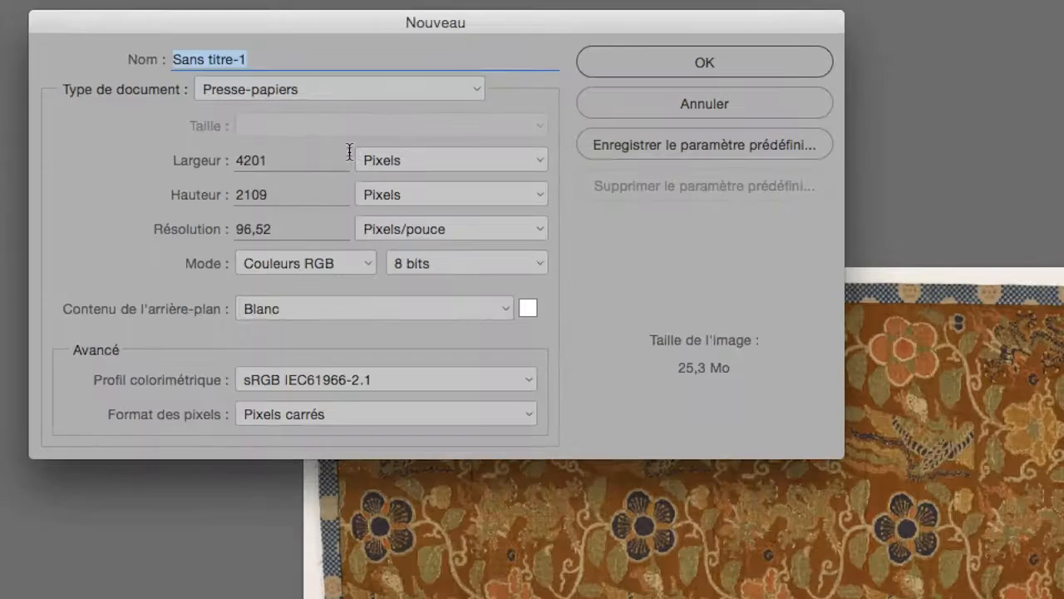
{"action": "key", "text": "Tab"}
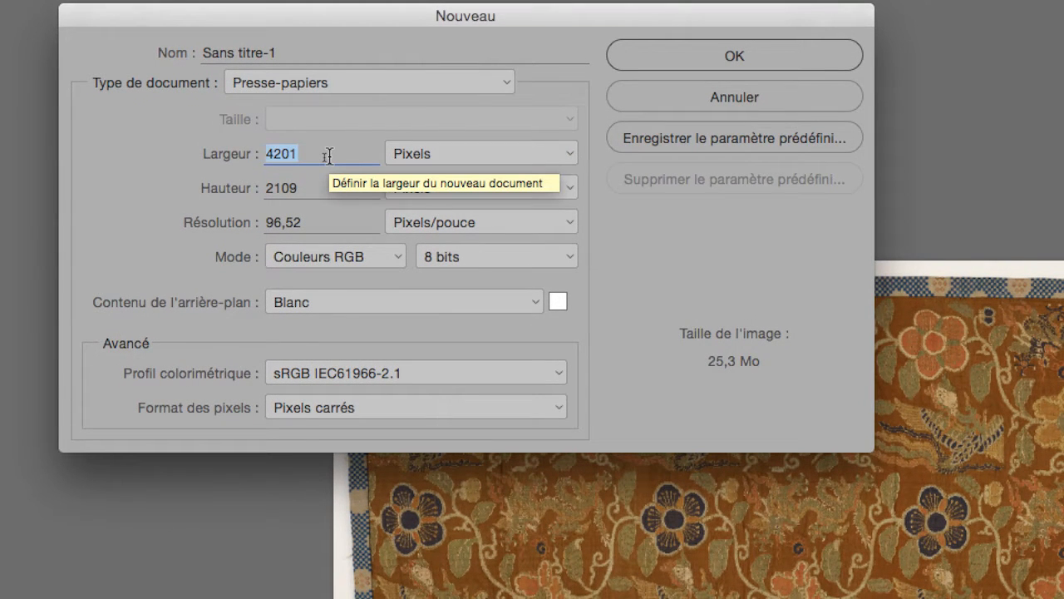
{"action": "type", "text": "5200"}
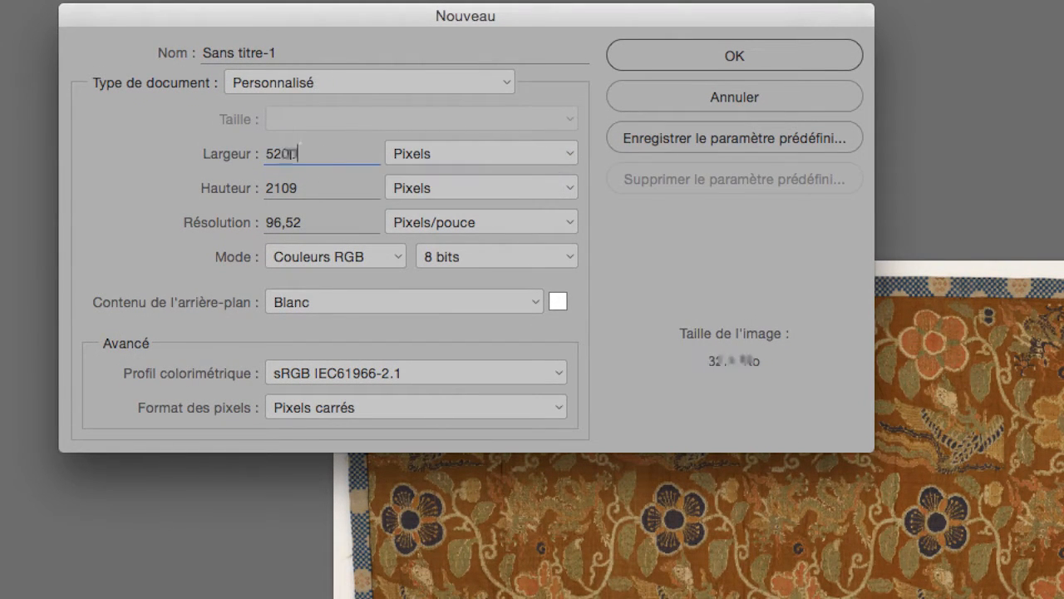
{"action": "key", "text": "Tab"}
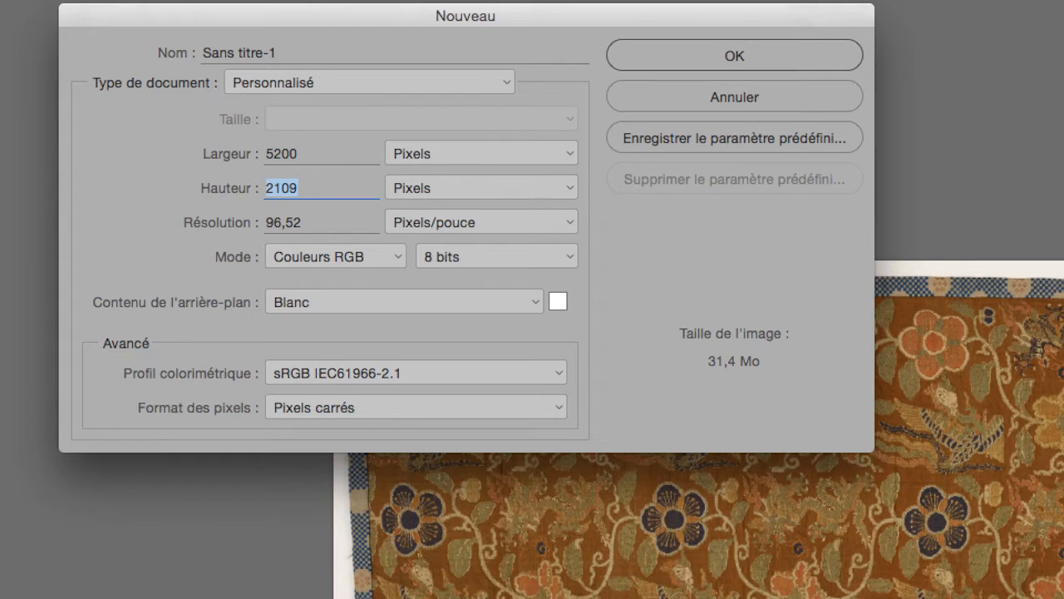
{"action": "type", "text": "5200"}
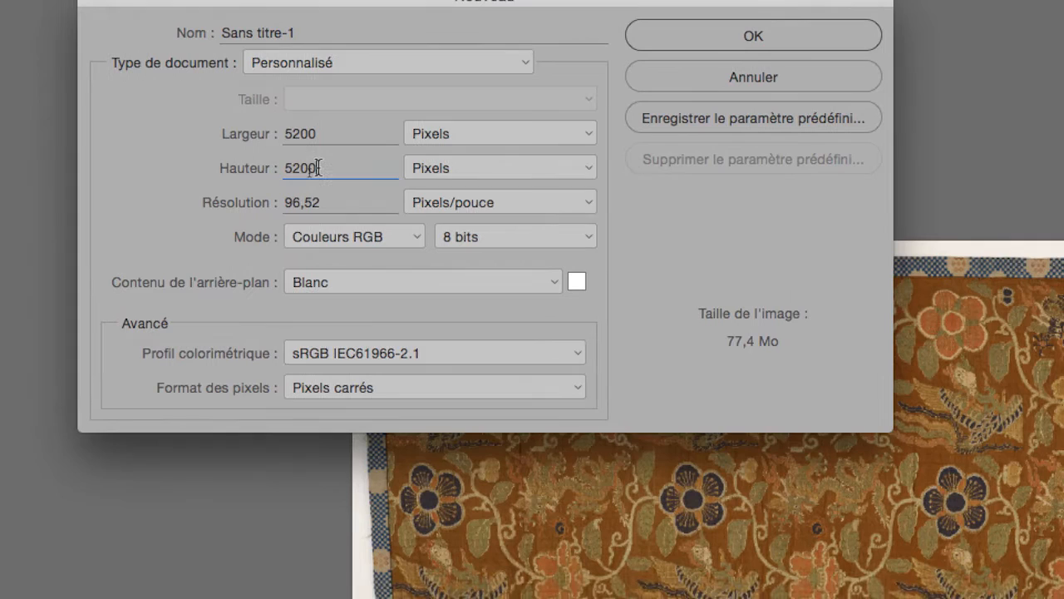
{"action": "left_click_drag", "start_coordinate": [298, 187], "coordinate": [249, 188]}
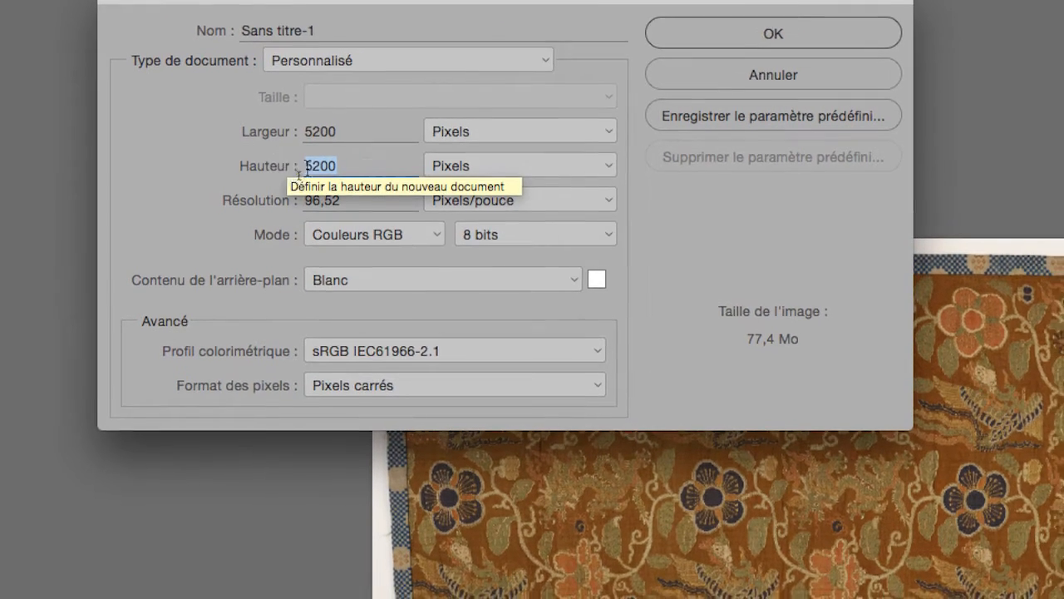
{"action": "left_click", "coordinate": [386, 177]}
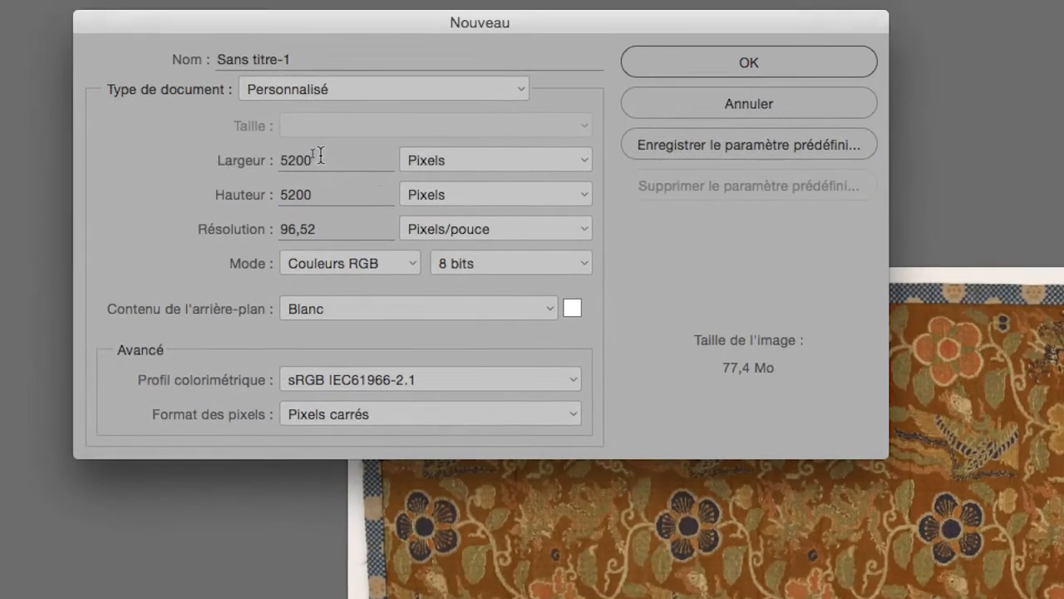
{"action": "left_click_drag", "start_coordinate": [300, 128], "coordinate": [228, 123]}
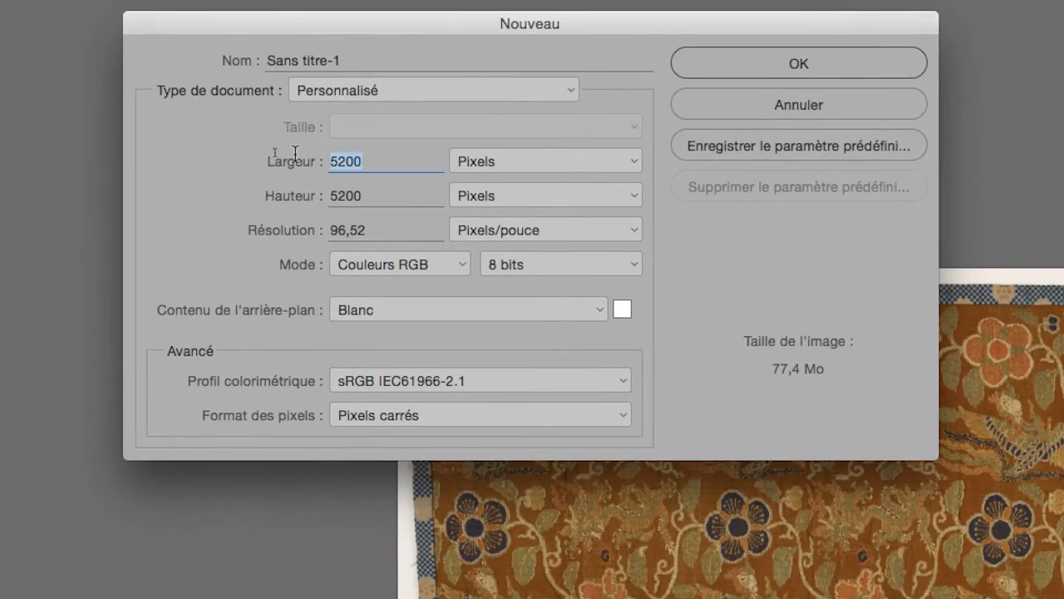
{"action": "key", "text": "Tab"}
{"action": "key", "text": "Tab"}
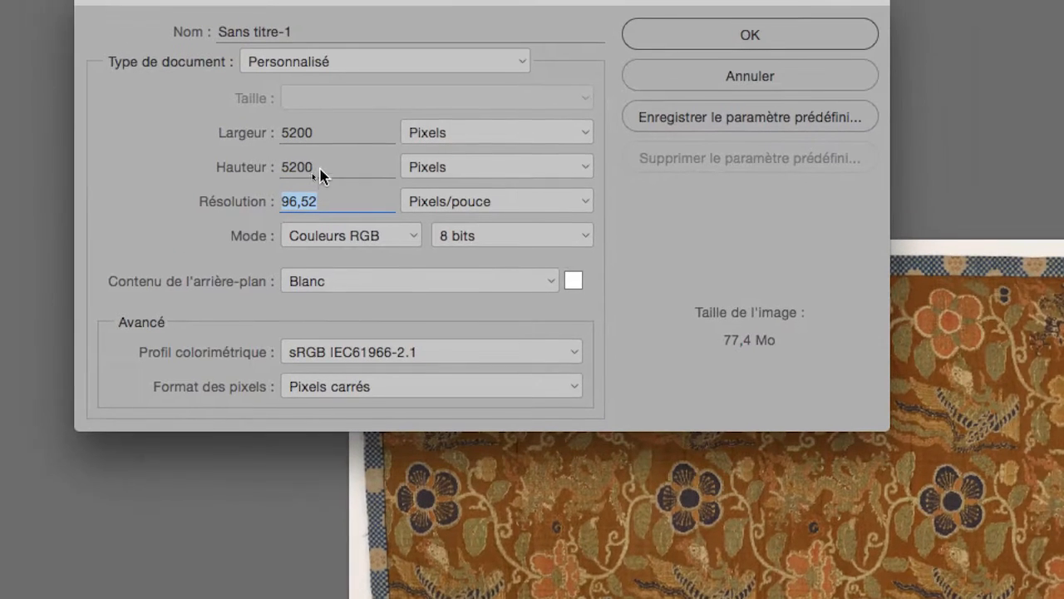
{"action": "left_click_drag", "start_coordinate": [319, 168], "coordinate": [276, 167]}
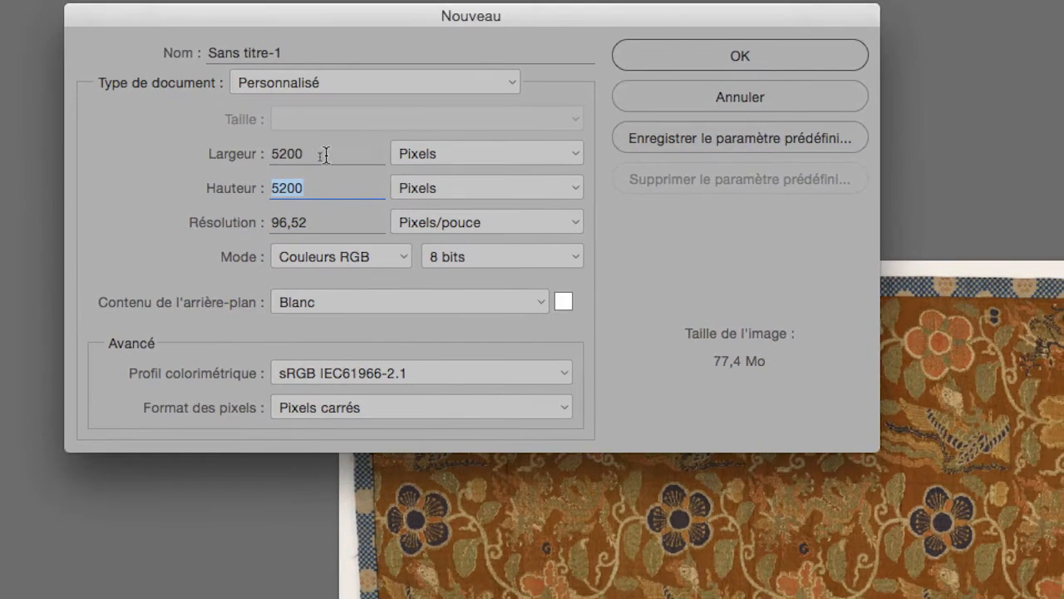
{"action": "left_click_drag", "start_coordinate": [331, 133], "coordinate": [303, 154]}
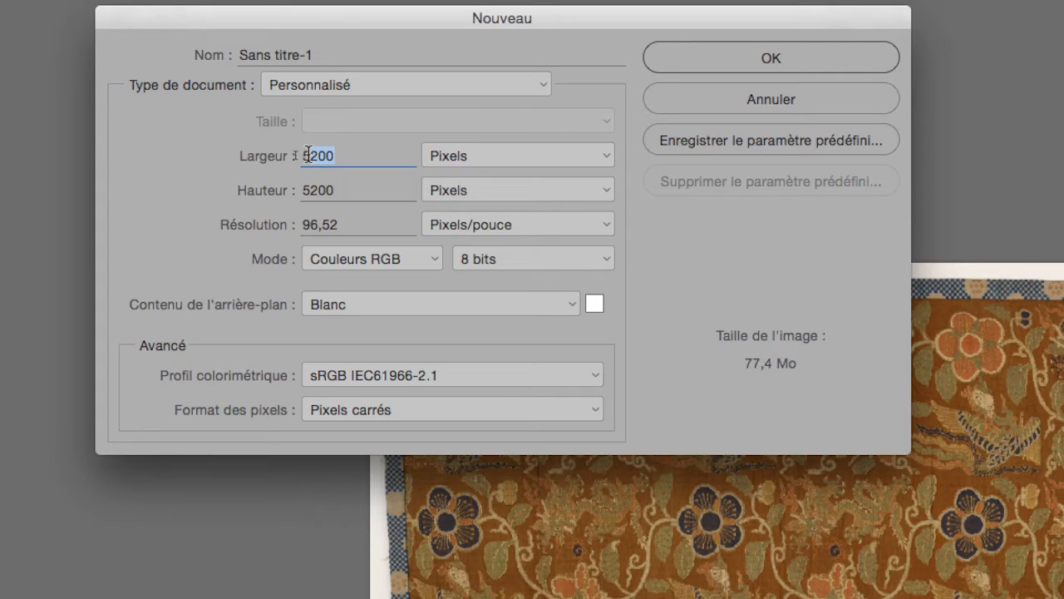
{"action": "left_click", "coordinate": [335, 156]}
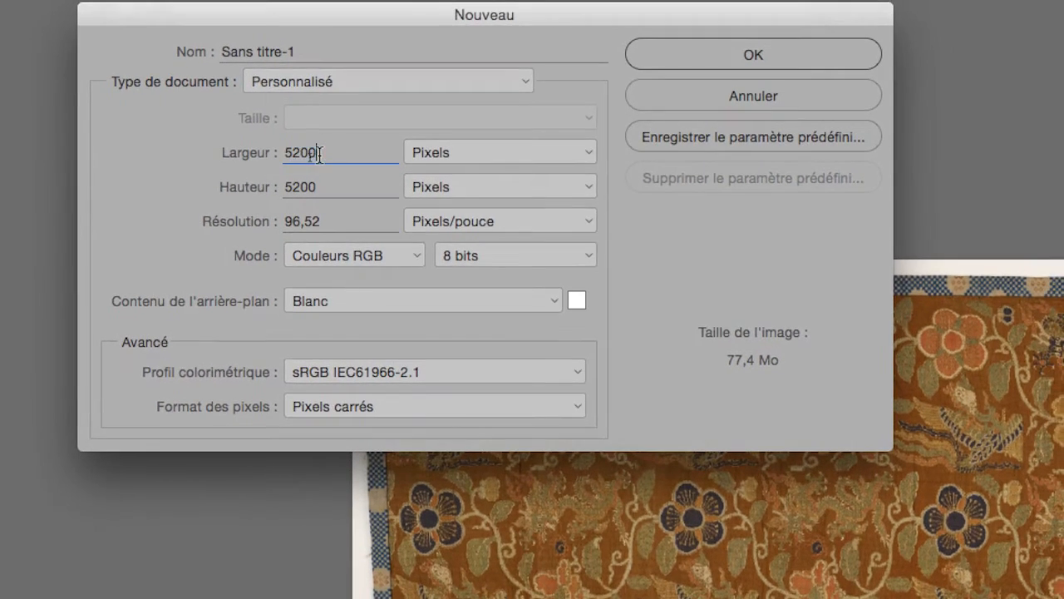
{"action": "left_click_drag", "start_coordinate": [335, 156], "coordinate": [272, 157]}
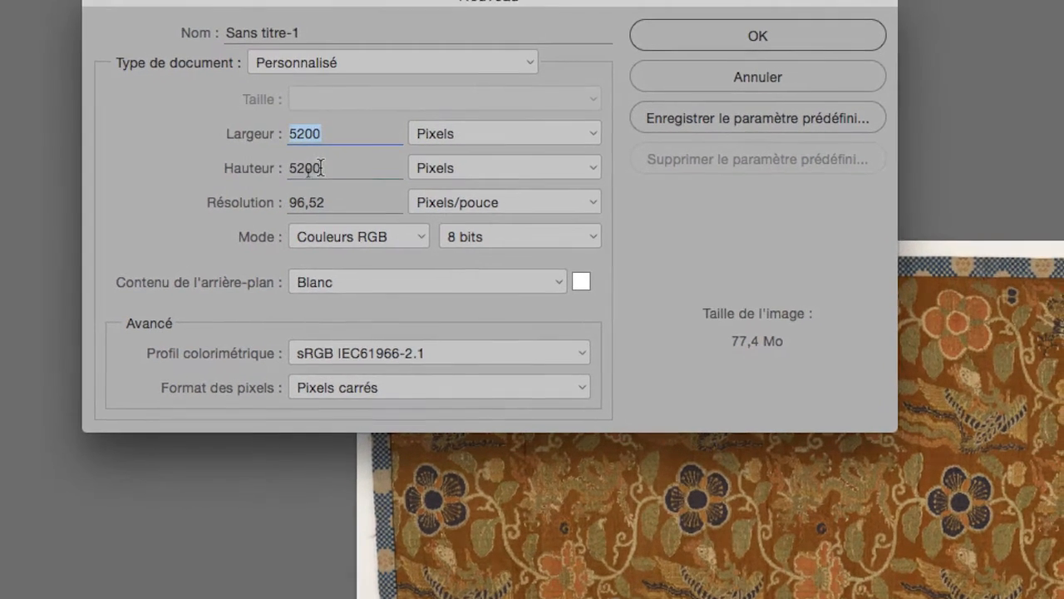
{"action": "double_click", "coordinate": [331, 183]}
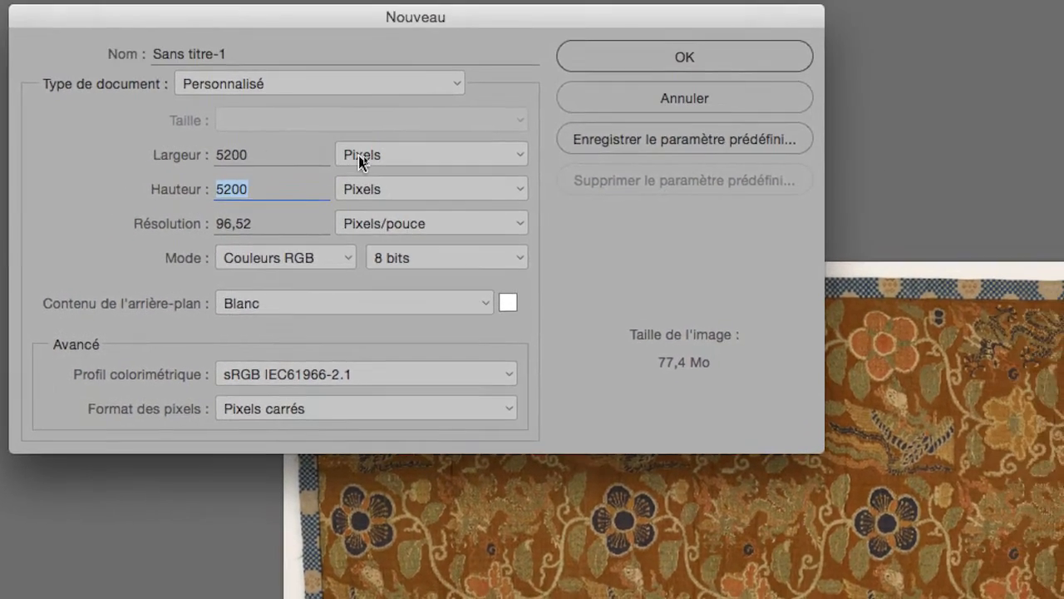
Try the new document's size in centimetres, with width and height of 5200
{"action": "left_click", "coordinate": [429, 160]}
{"action": "left_click", "coordinate": [429, 161]}
{"action": "left_click", "coordinate": [362, 160]}
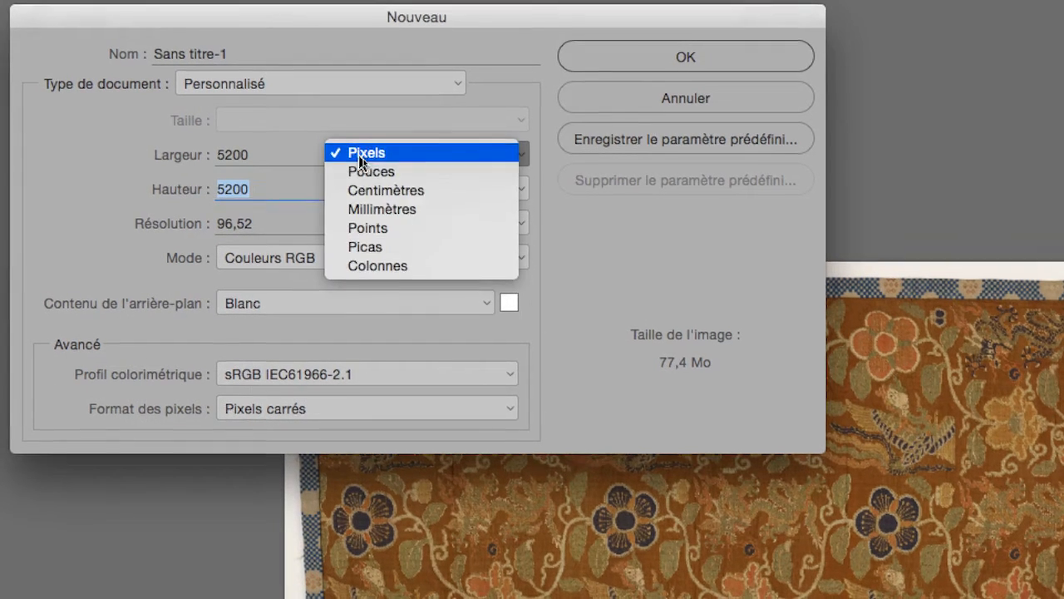
{"action": "left_click", "coordinate": [359, 188]}
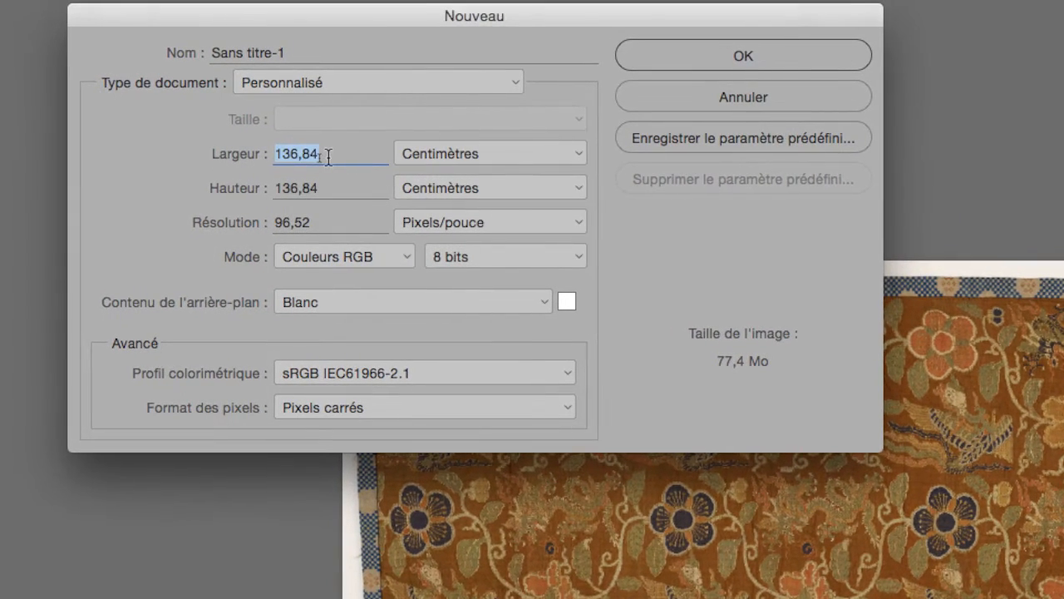
{"action": "type", "text": "5200"}
{"action": "key", "text": "Tab"}
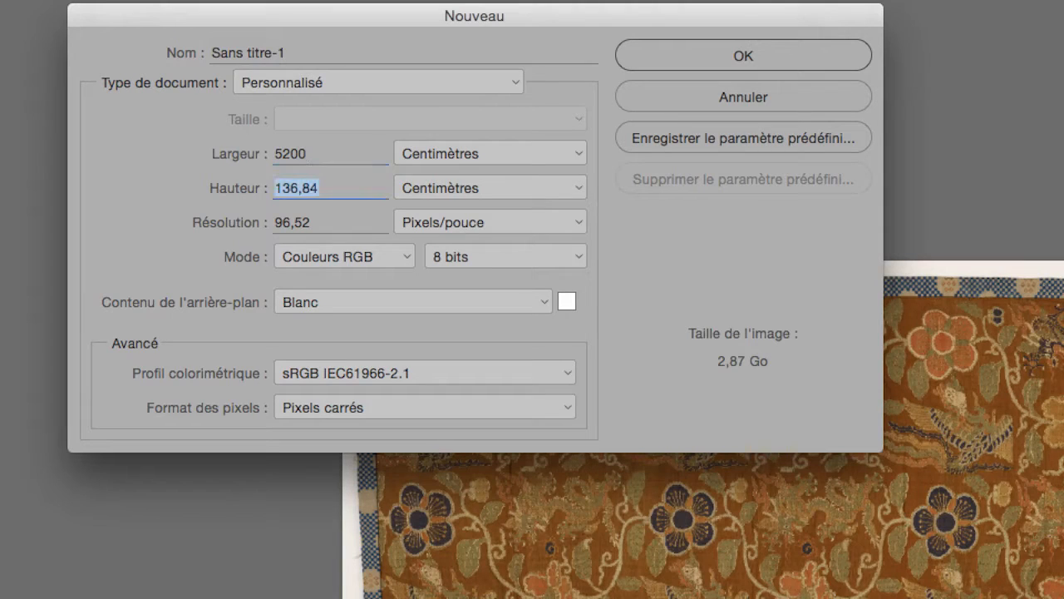
{"action": "type", "text": "5200"}
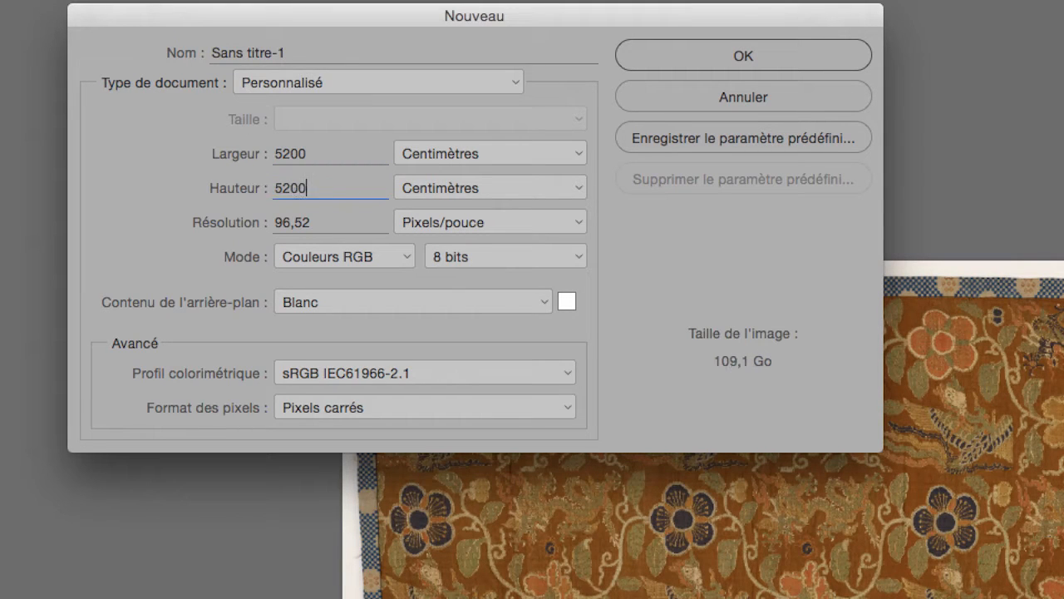
{"action": "key", "text": "Tab"}
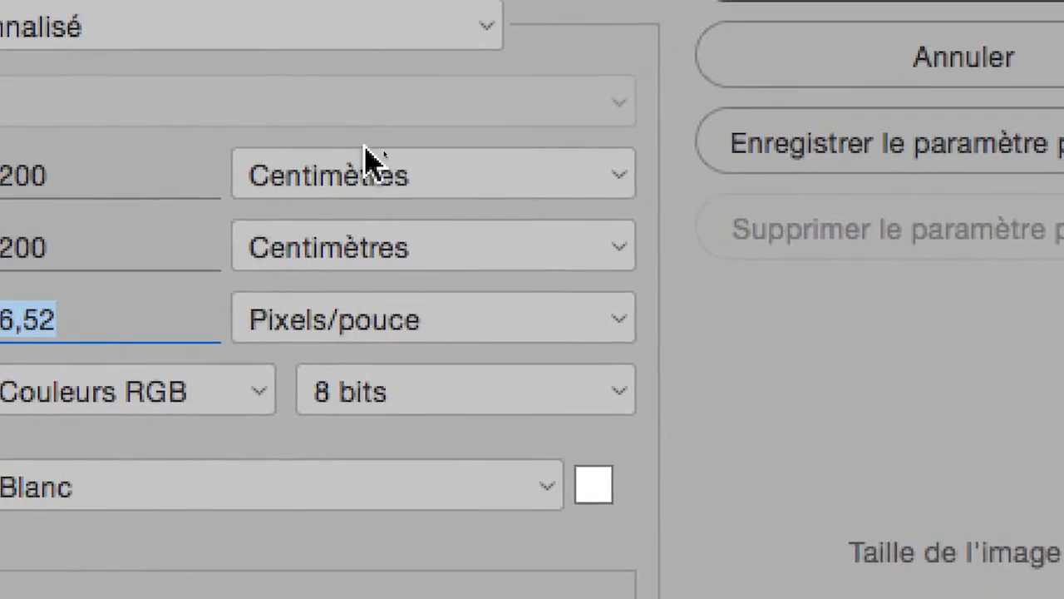
Switch the new document's size units to pixels and set width and height to 5200
{"action": "left_click", "coordinate": [592, 162]}
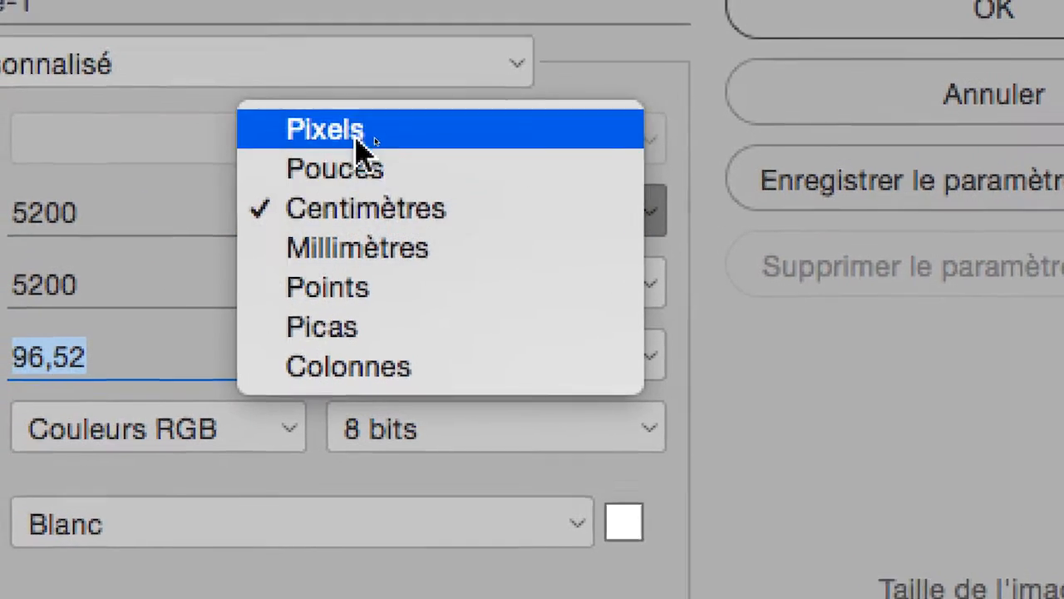
{"action": "left_click", "coordinate": [349, 148]}
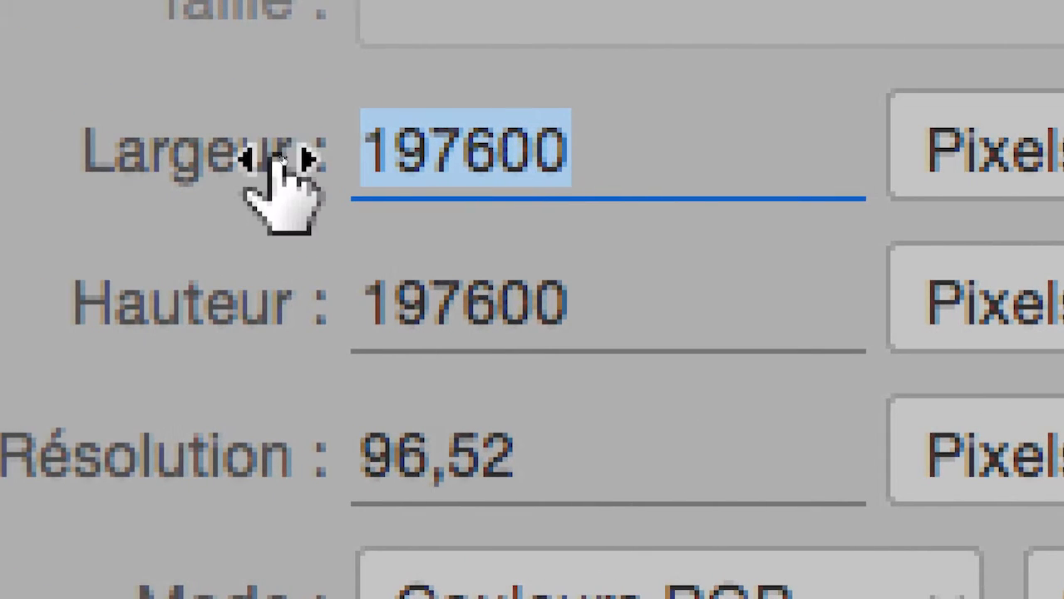
{"action": "type", "text": "5200"}
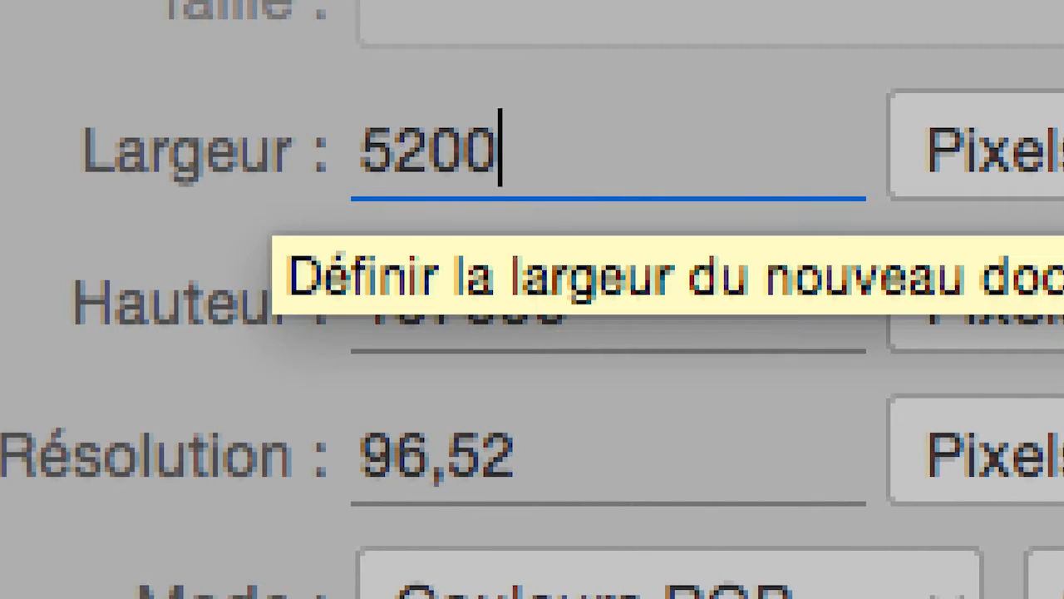
{"action": "key", "text": "Tab"}
{"action": "type", "text": "5200"}
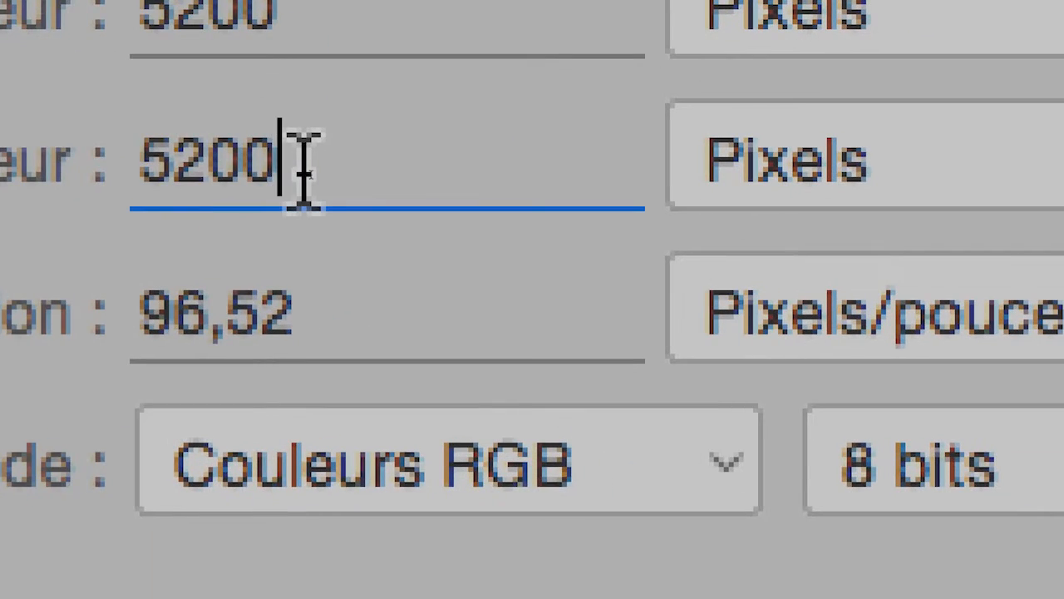
Create the new white document with the entered settings
{"action": "double_click", "coordinate": [523, 313]}
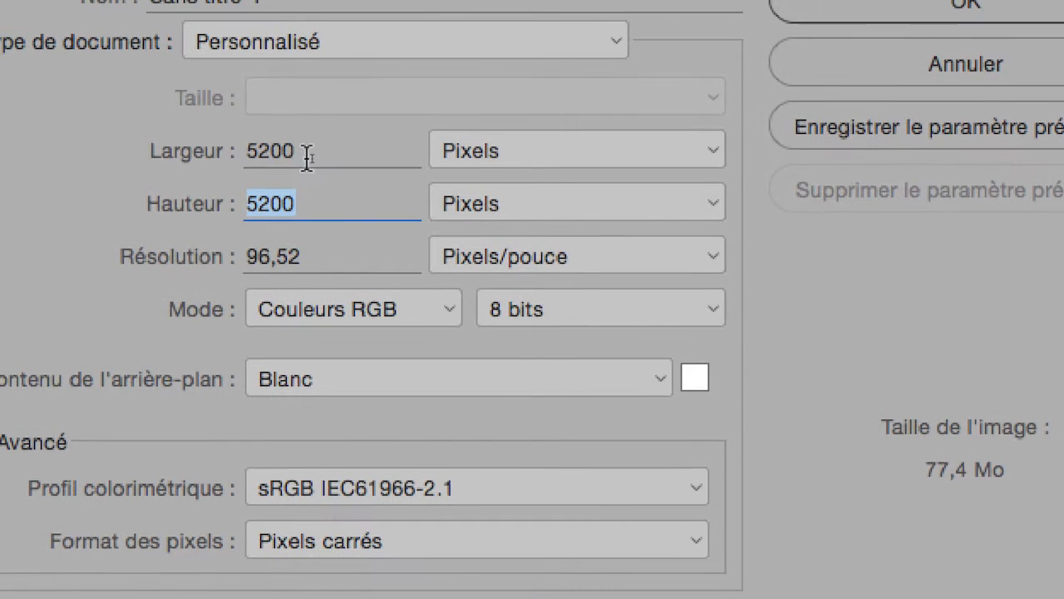
{"action": "left_click", "coordinate": [317, 132]}
{"action": "left_click", "coordinate": [317, 191]}
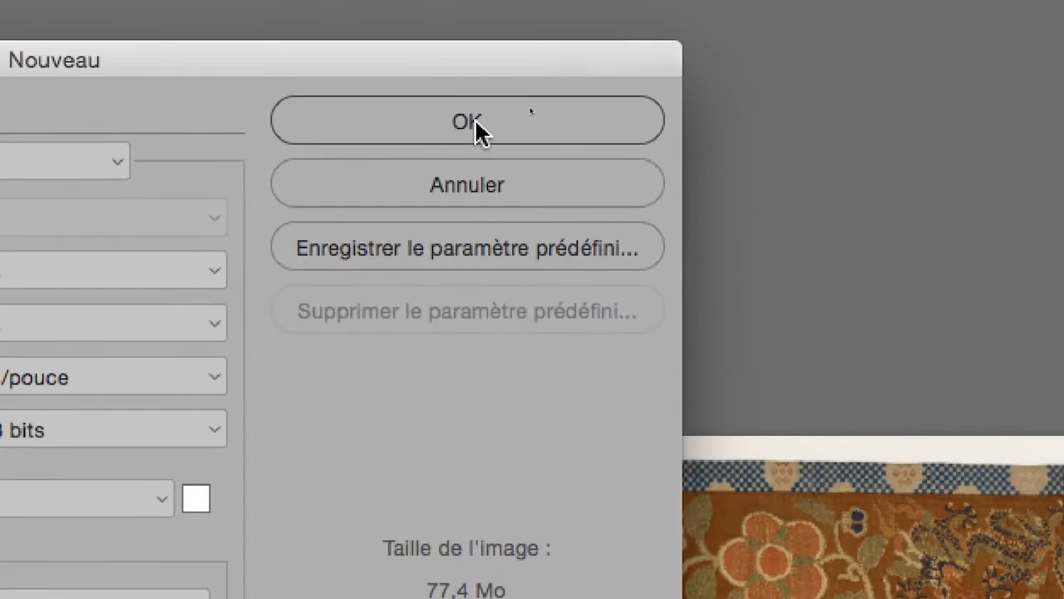
{"action": "left_click", "coordinate": [971, 0]}
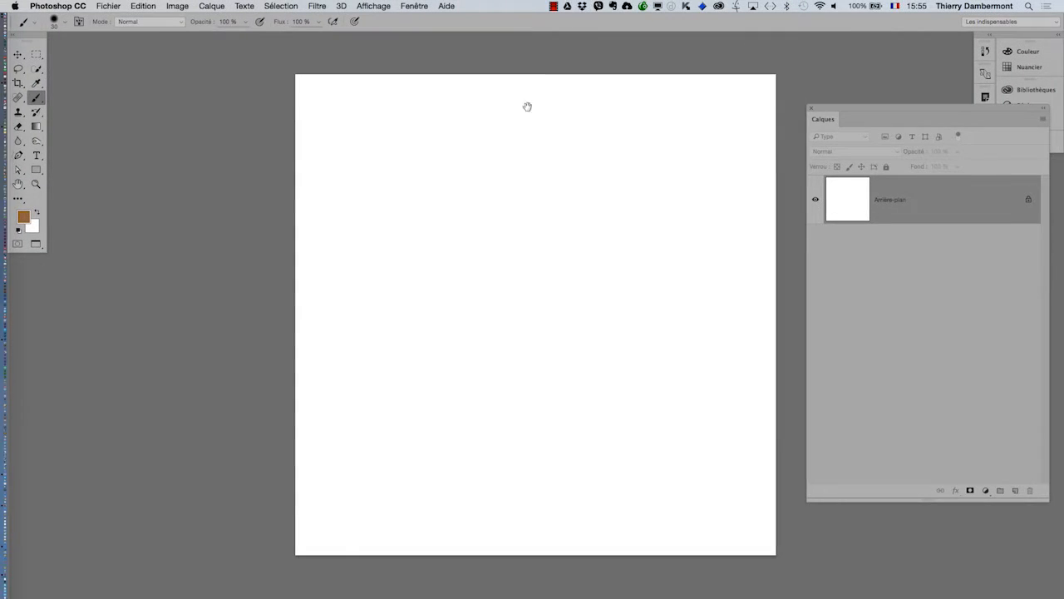
{"action": "mouse_move", "coordinate": [527, 107]}
{"action": "left_mouse_down"}
{"action": "mouse_move", "coordinate": [439, 128]}
{"action": "mouse_move", "coordinate": [354, 121]}
{"action": "left_mouse_up"}
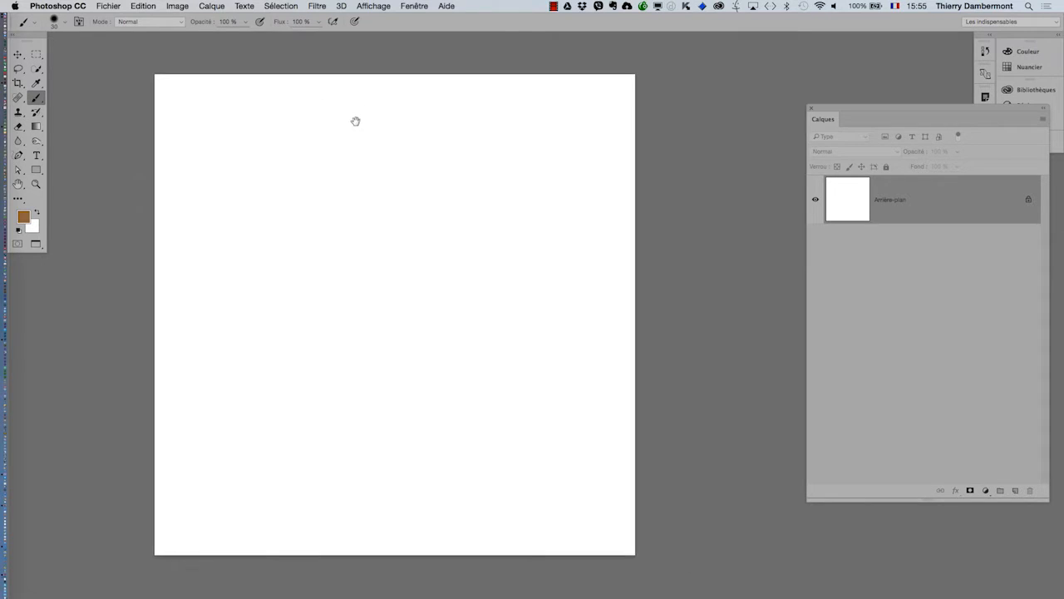
Start a new document and set its size to 90 centimetres wide by 120 centimetres high
{"action": "left_click", "coordinate": [123, 5]}
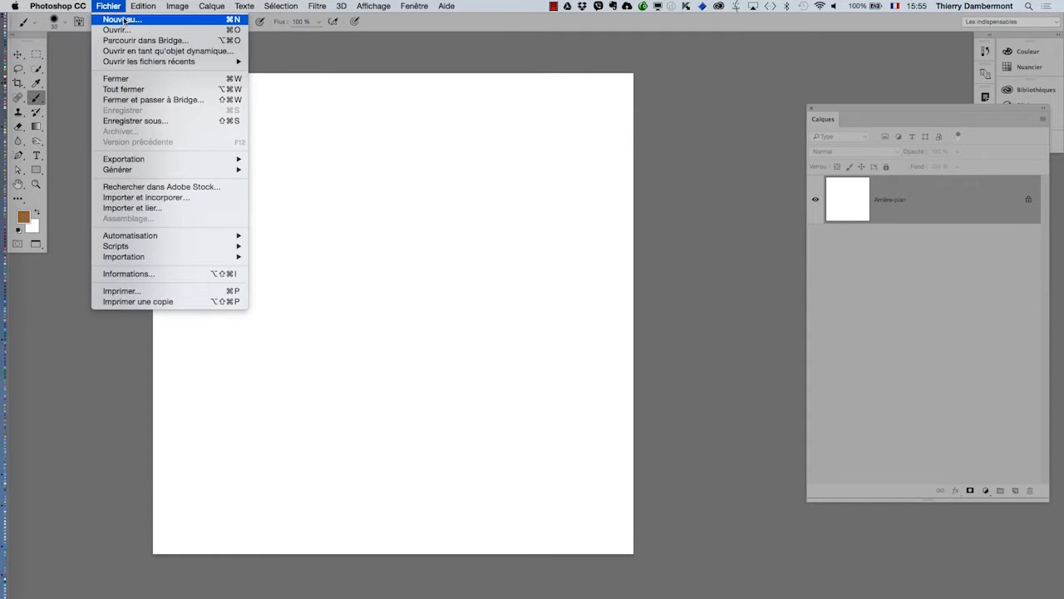
{"action": "left_click", "coordinate": [125, 22]}
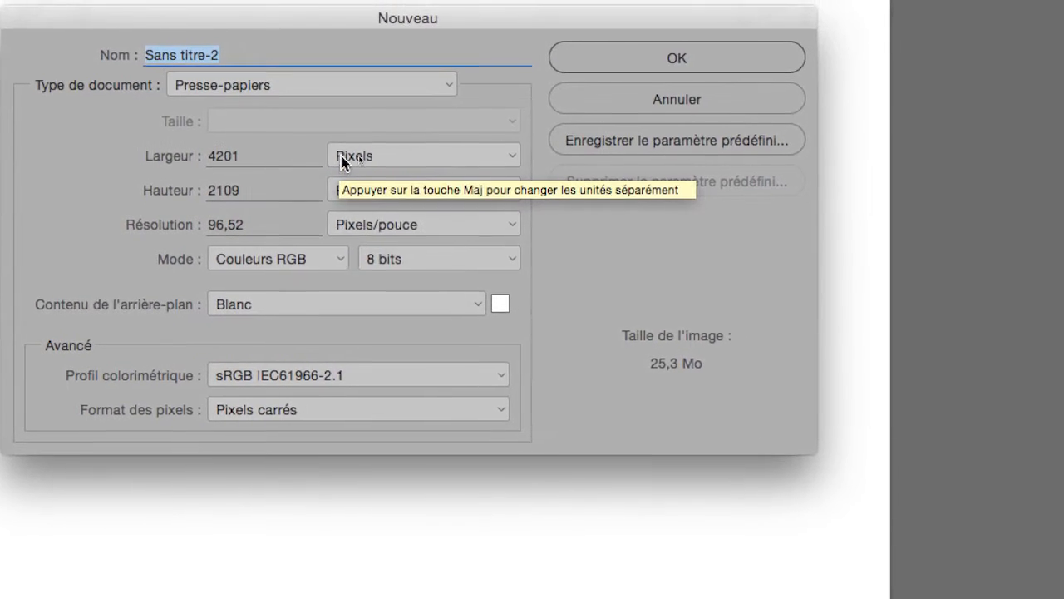
{"action": "left_click", "coordinate": [424, 154]}
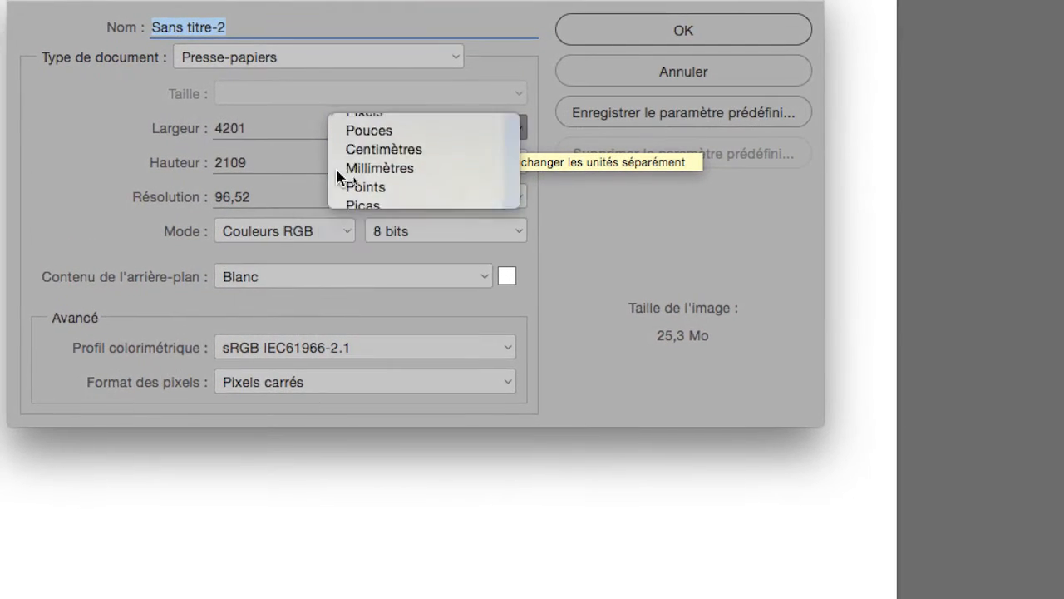
{"action": "left_click", "coordinate": [366, 149]}
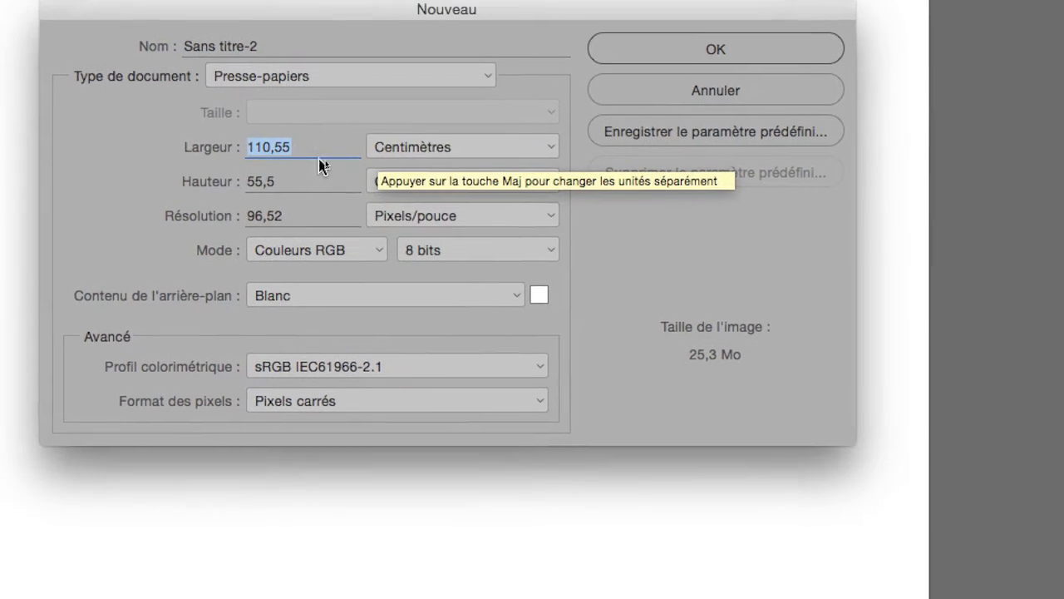
{"action": "type", "text": "90"}
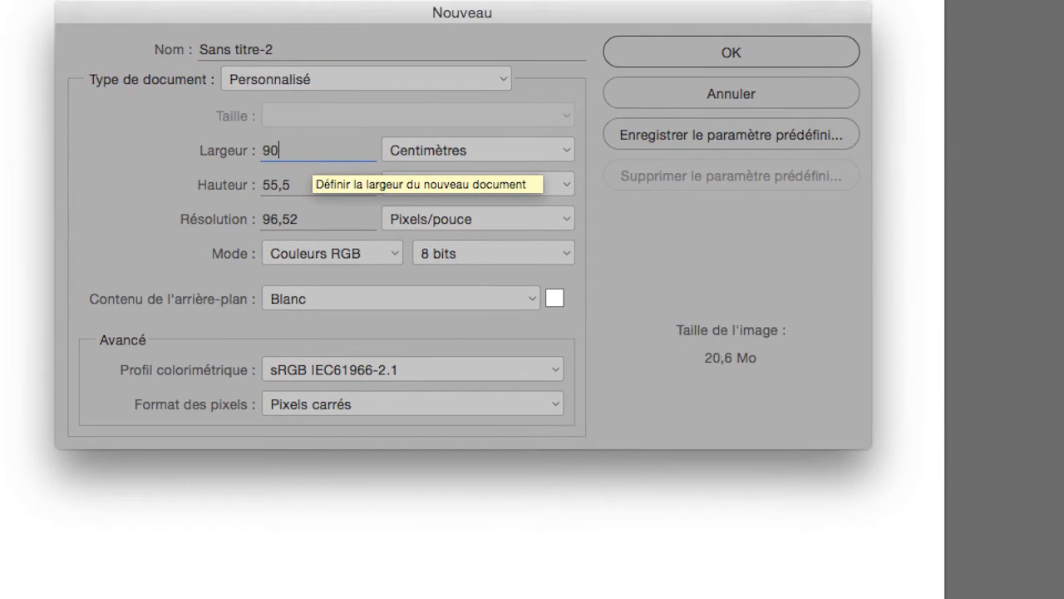
{"action": "key", "text": "Tab"}
{"action": "type", "text": "120"}
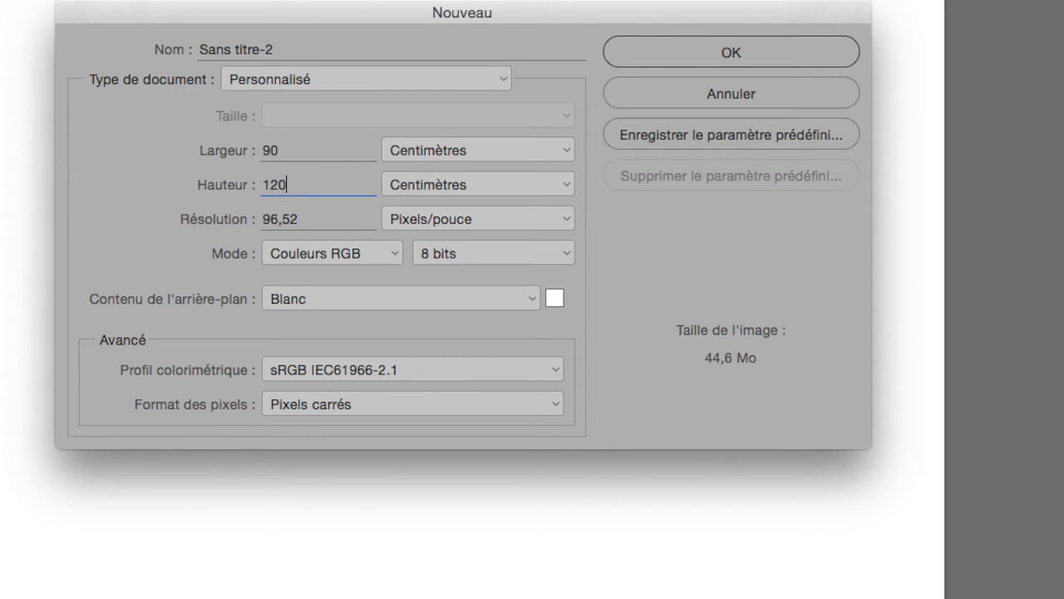
Set the new document's resolution to 300 pixels per inch and create it with a white background
{"action": "key", "text": "Tab"}
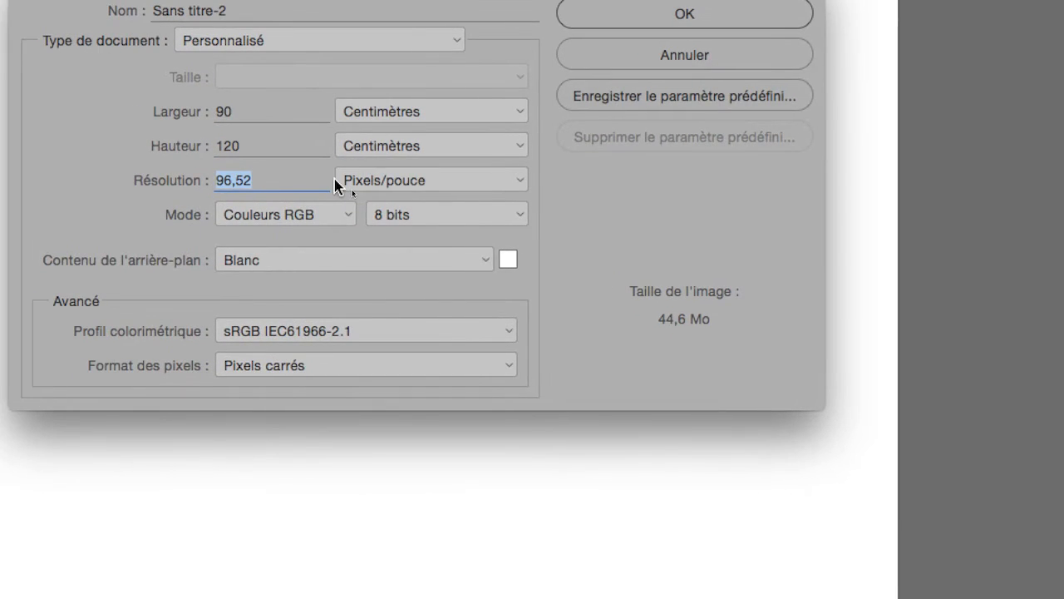
{"action": "type", "text": "300"}
{"action": "key", "text": "Tab"}
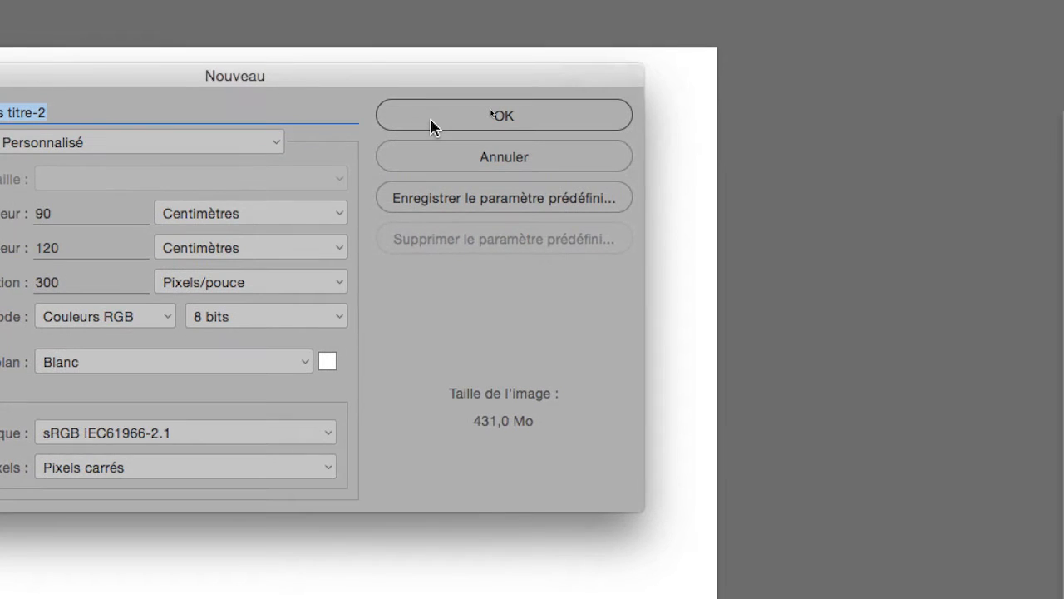
{"action": "left_click", "coordinate": [431, 125]}
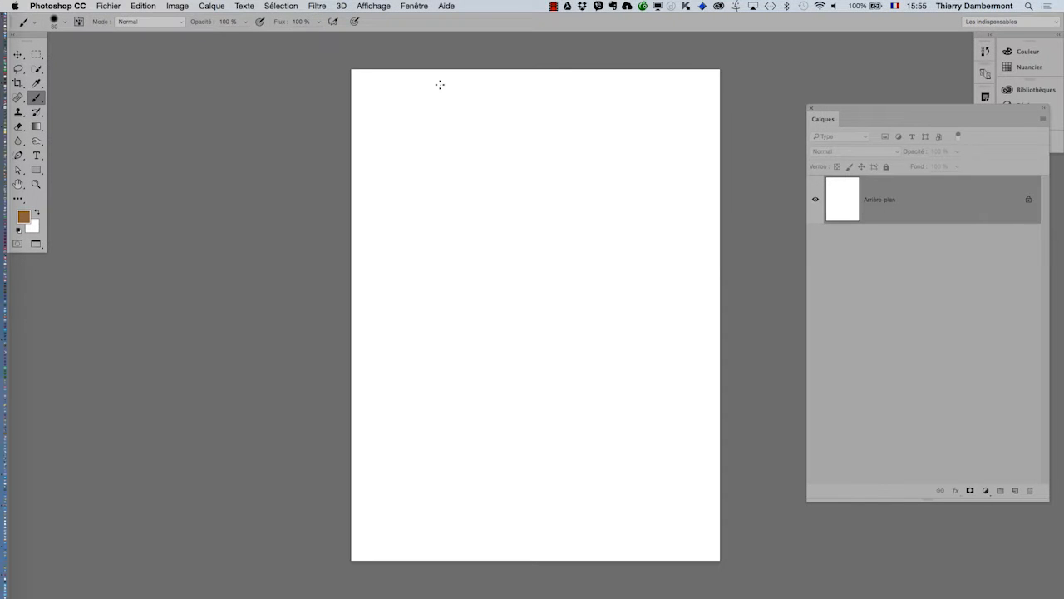
Check the portrait document's pixel dimensions in the Image Size settings, leaving them without changes
{"action": "left_click", "coordinate": [177, 6]}
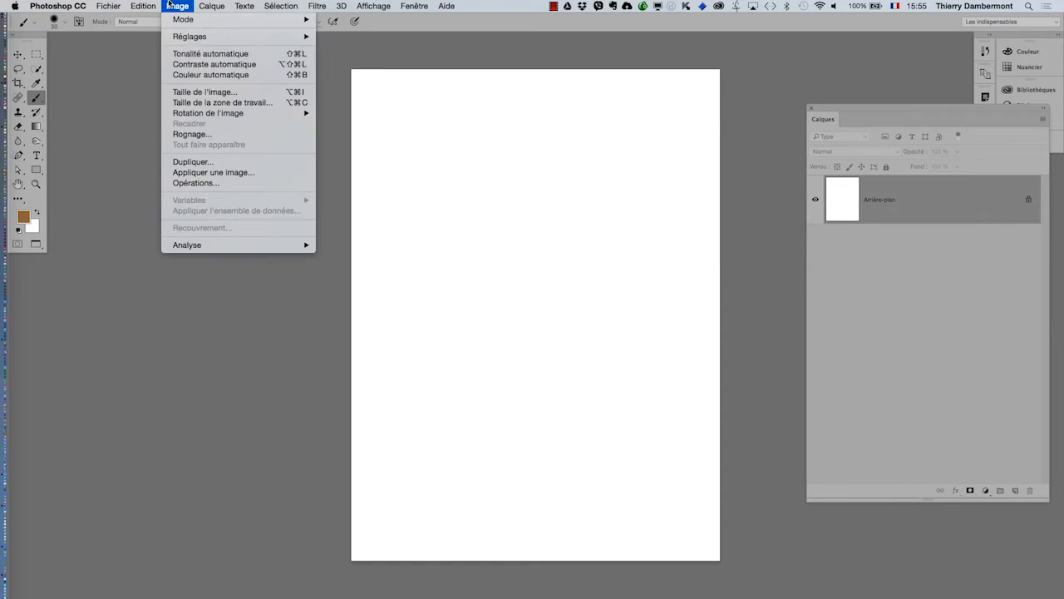
{"action": "left_click", "coordinate": [191, 91]}
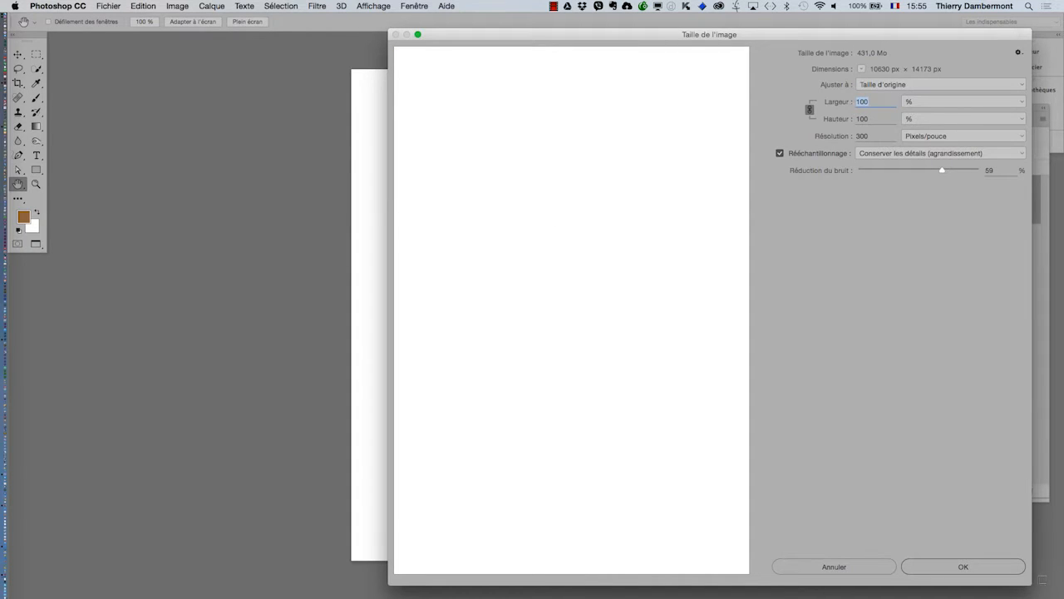
{"action": "left_click_drag", "start_coordinate": [1030, 584], "coordinate": [655, 314]}
{"action": "key", "text": "alt"}
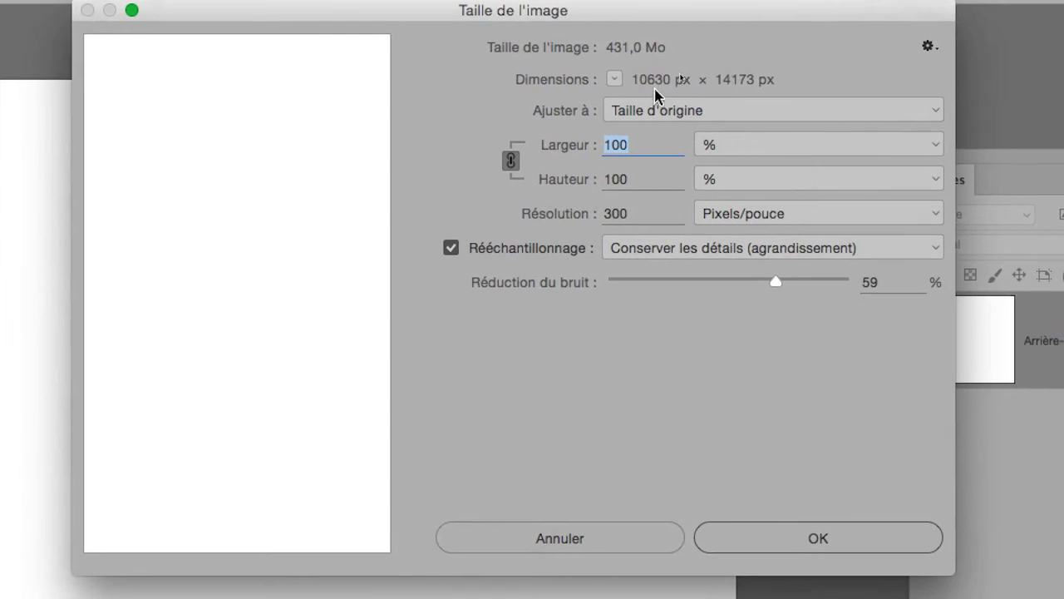
{"action": "key", "text": "alt"}
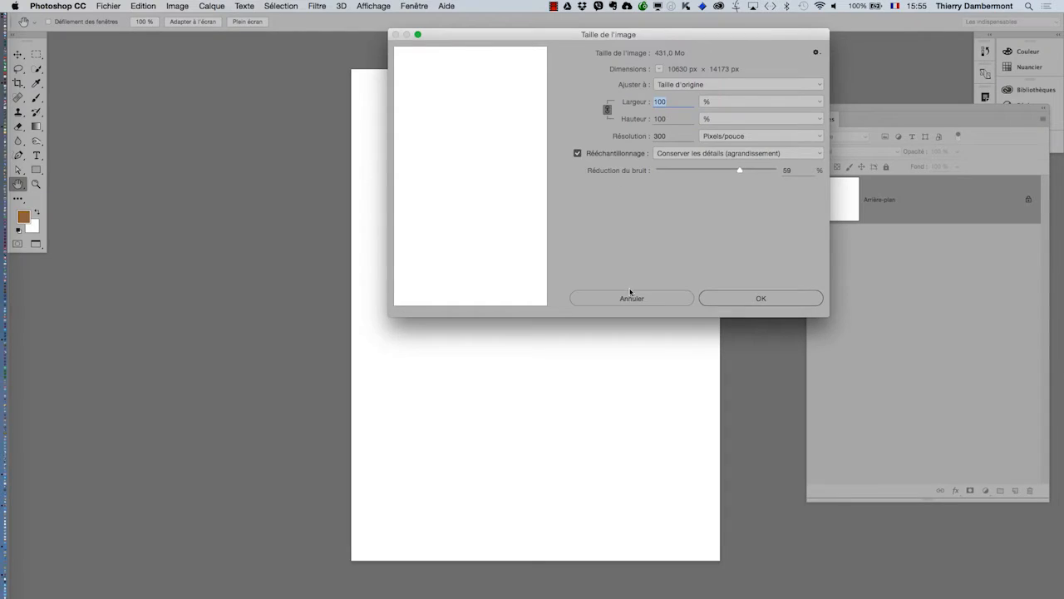
{"action": "left_click", "coordinate": [630, 297]}
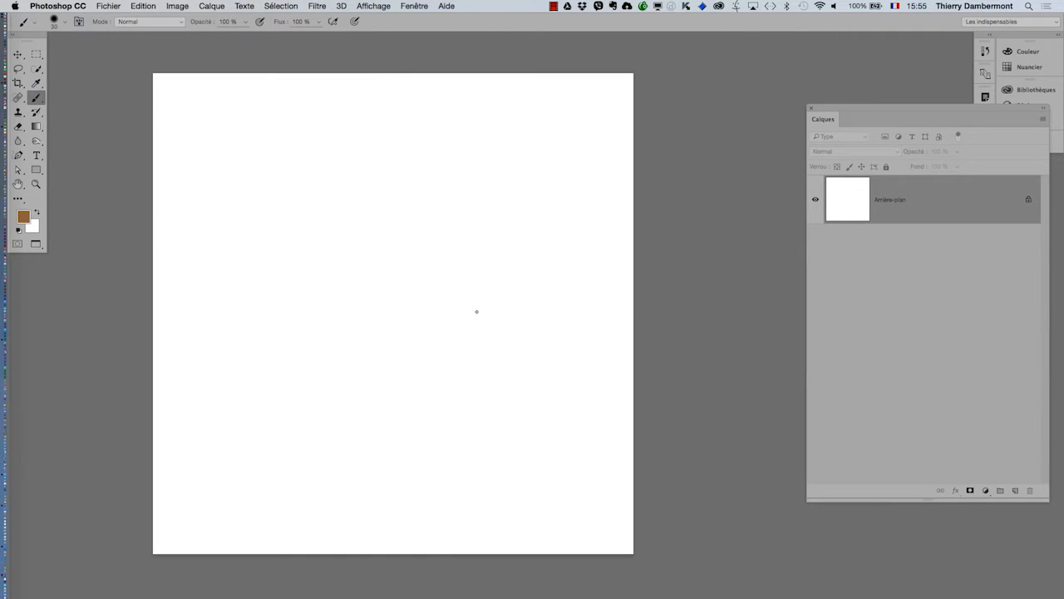
{"action": "left_click_drag", "start_coordinate": [347, 244], "coordinate": [345, 256]}
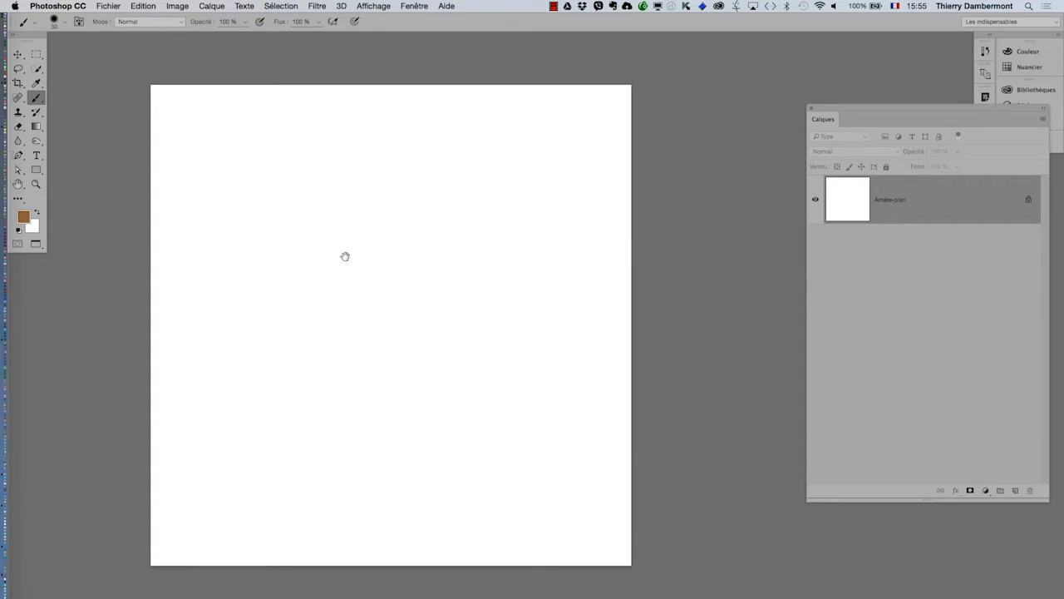
{"action": "left_click", "coordinate": [144, 6]}
{"action": "left_click", "coordinate": [191, 174]}
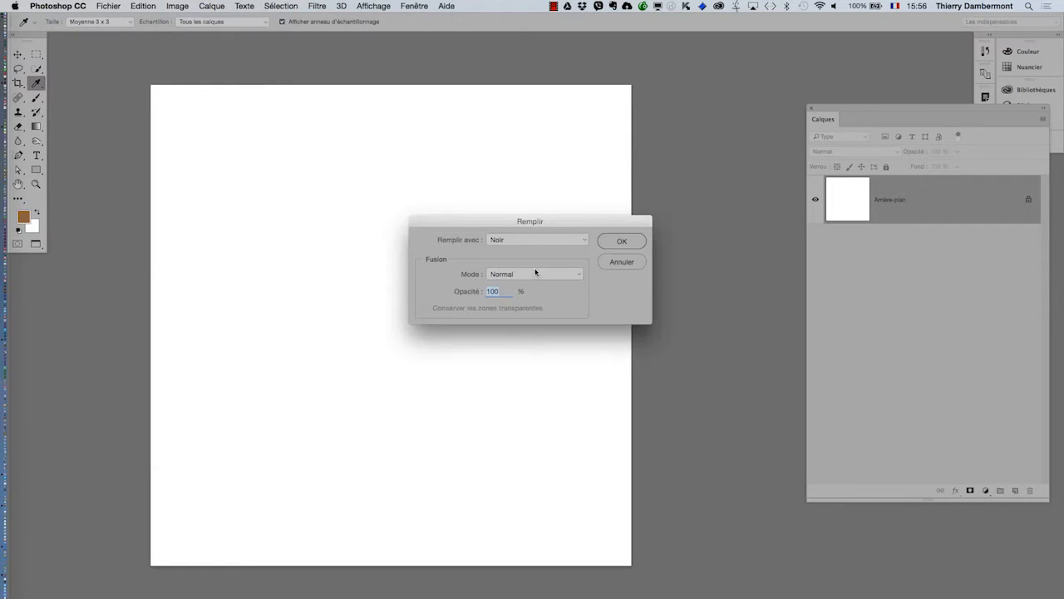
{"action": "left_click", "coordinate": [525, 240]}
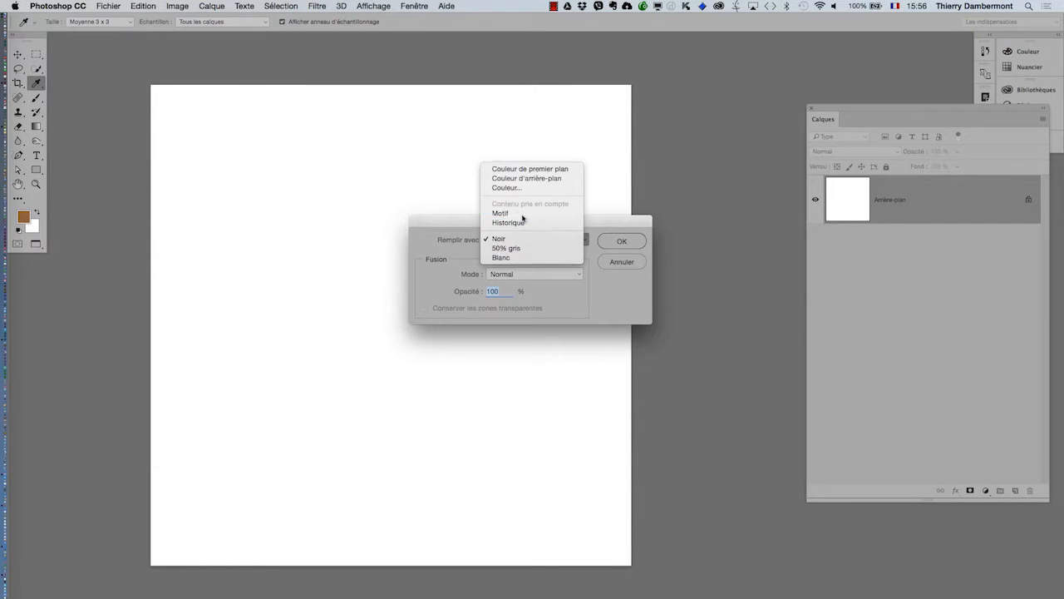
{"action": "left_click", "coordinate": [520, 215]}
{"action": "left_click", "coordinate": [621, 262]}
{"action": "key", "text": "b"}
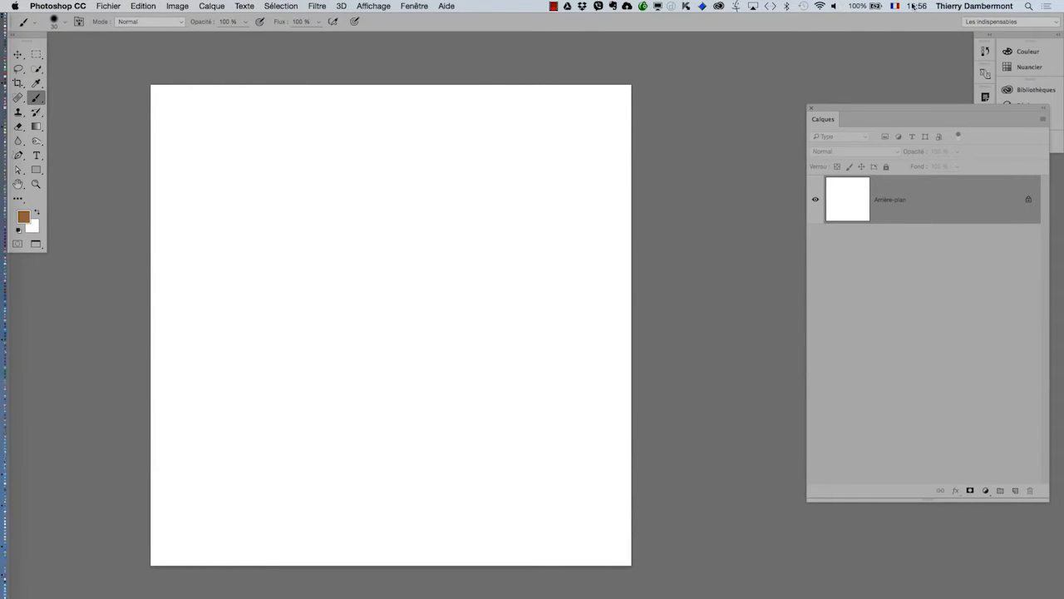
Display the on-screen Keyboard Viewer to examine the French layout's modifier keys, and close it
{"action": "left_click", "coordinate": [897, 6]}
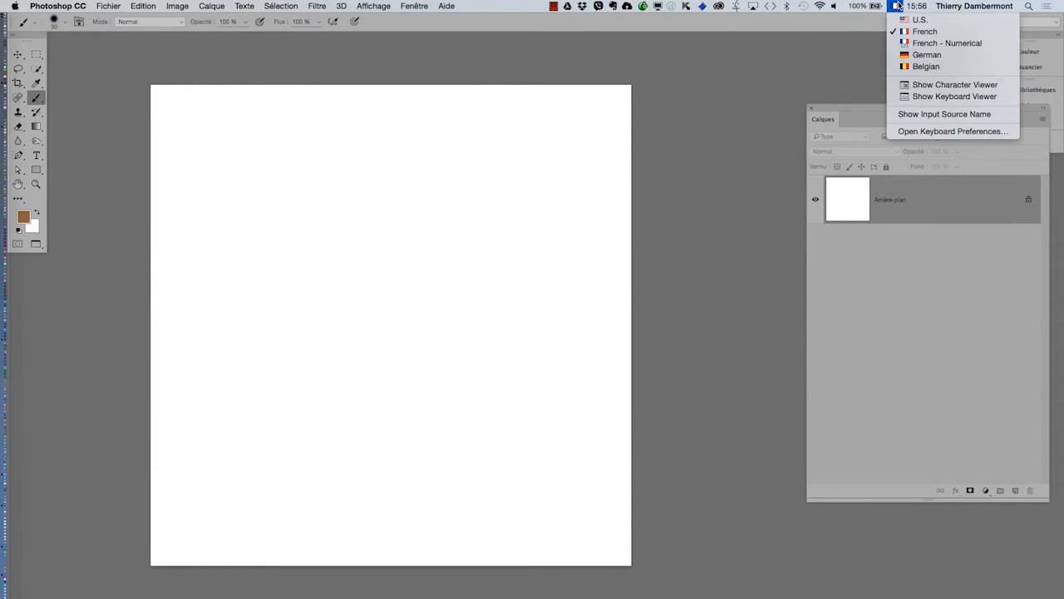
{"action": "left_click", "coordinate": [915, 97]}
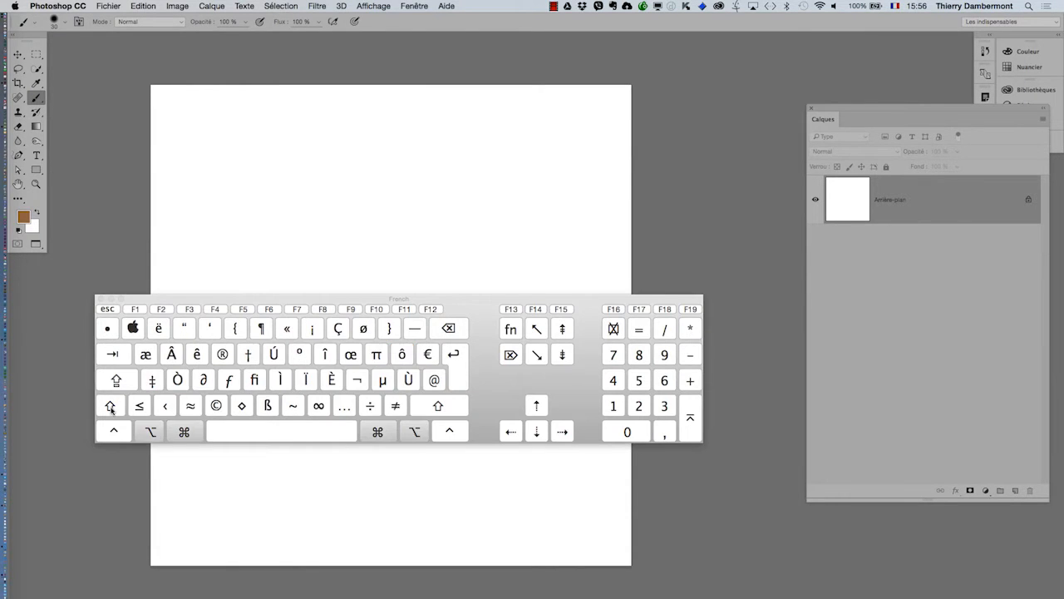
{"action": "key", "text": "alt+super+8"}
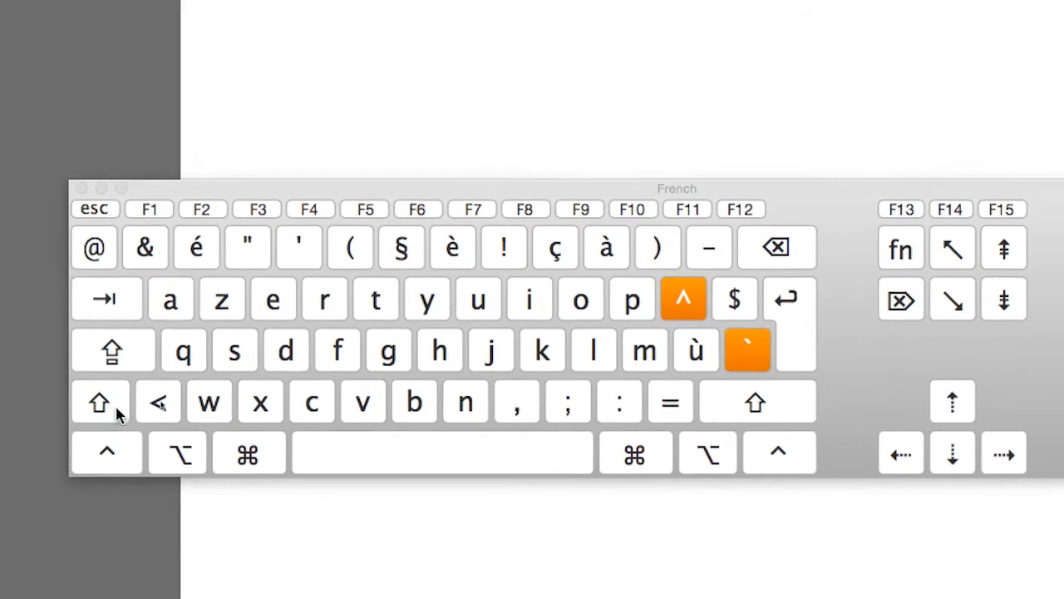
{"action": "key", "text": "super+alt"}
{"action": "key", "text": "super+alt+8"}
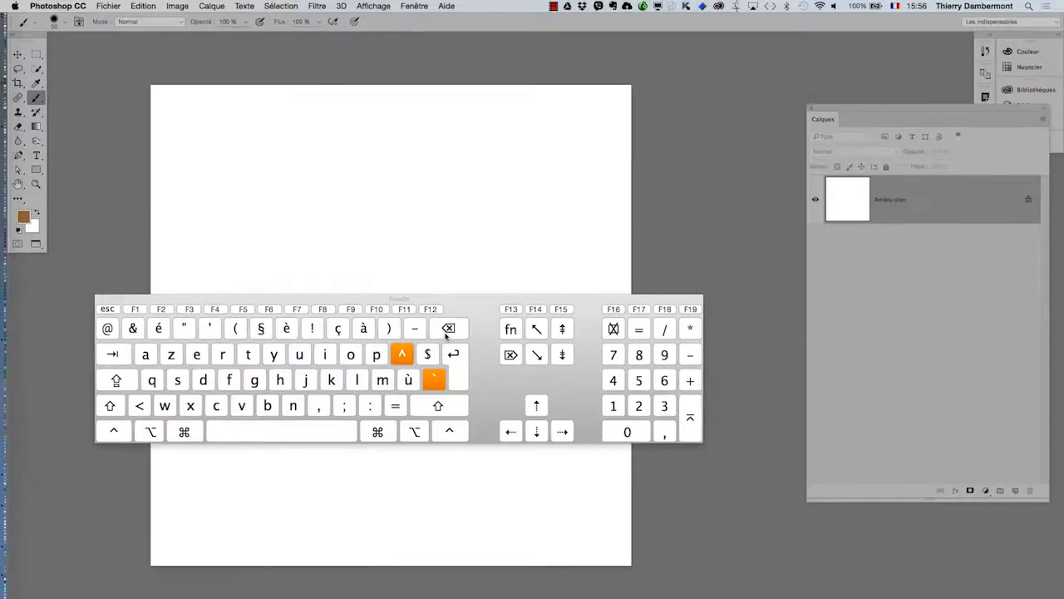
{"action": "left_click", "coordinate": [100, 299]}
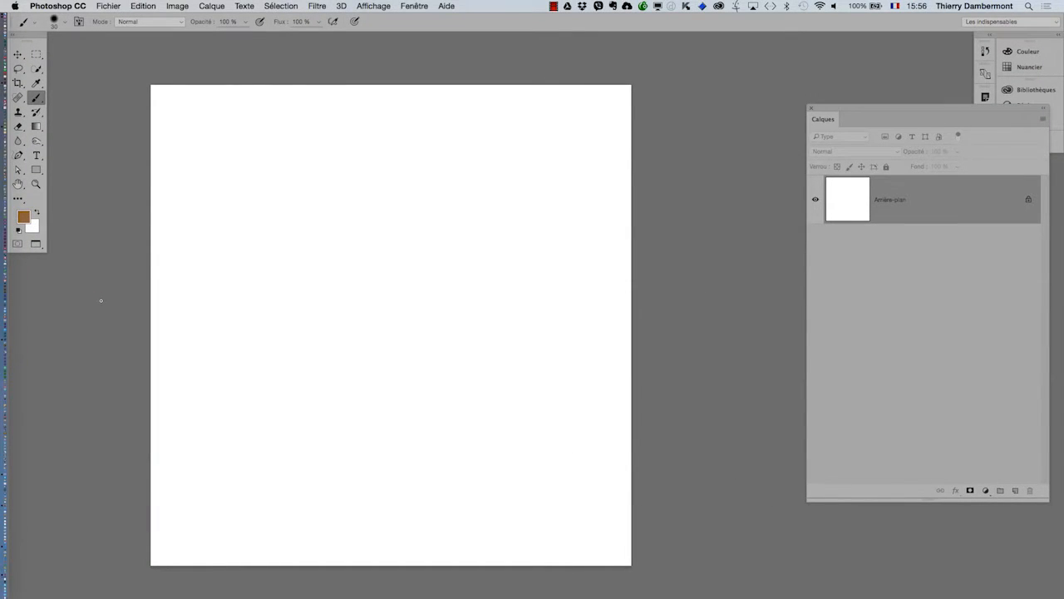
Start a Fill on the white background layer and choose Motif as the fill content
{"action": "key", "text": "i"}
{"action": "key", "text": "shift+F5"}
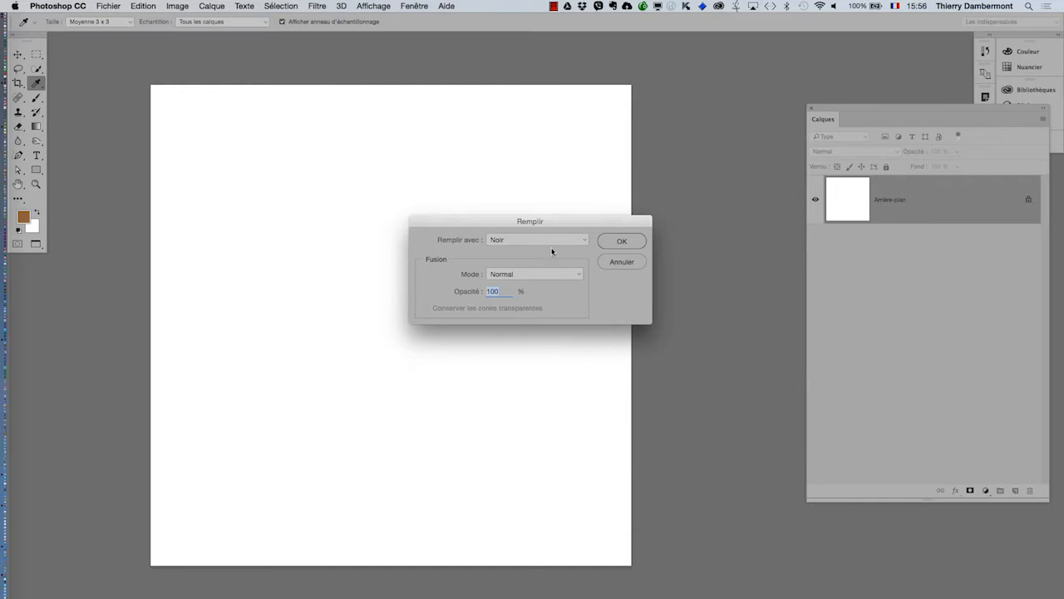
{"action": "key", "text": "super+alt+8"}
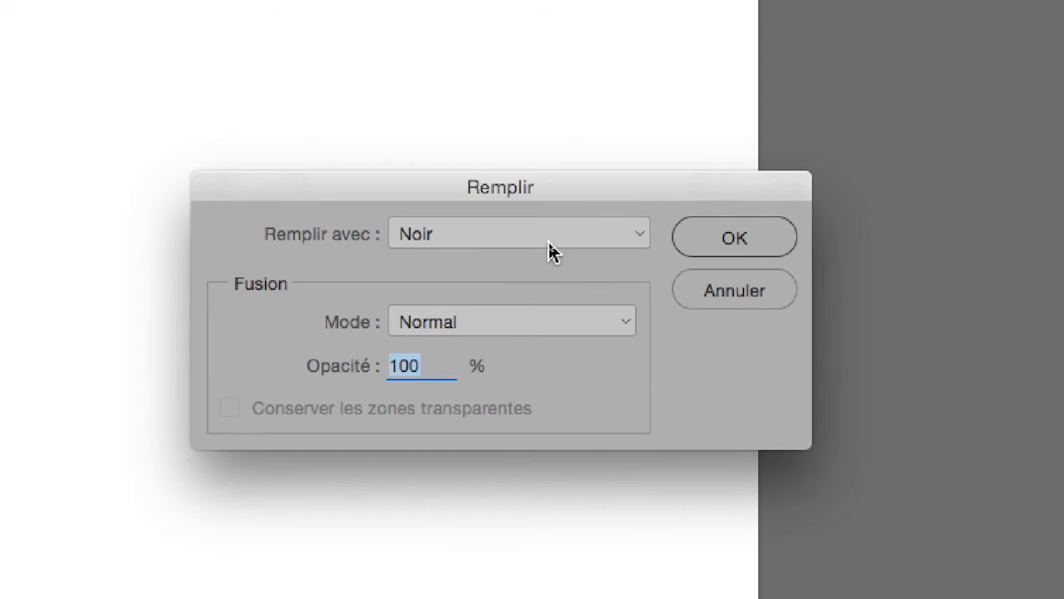
{"action": "left_click", "coordinate": [540, 247]}
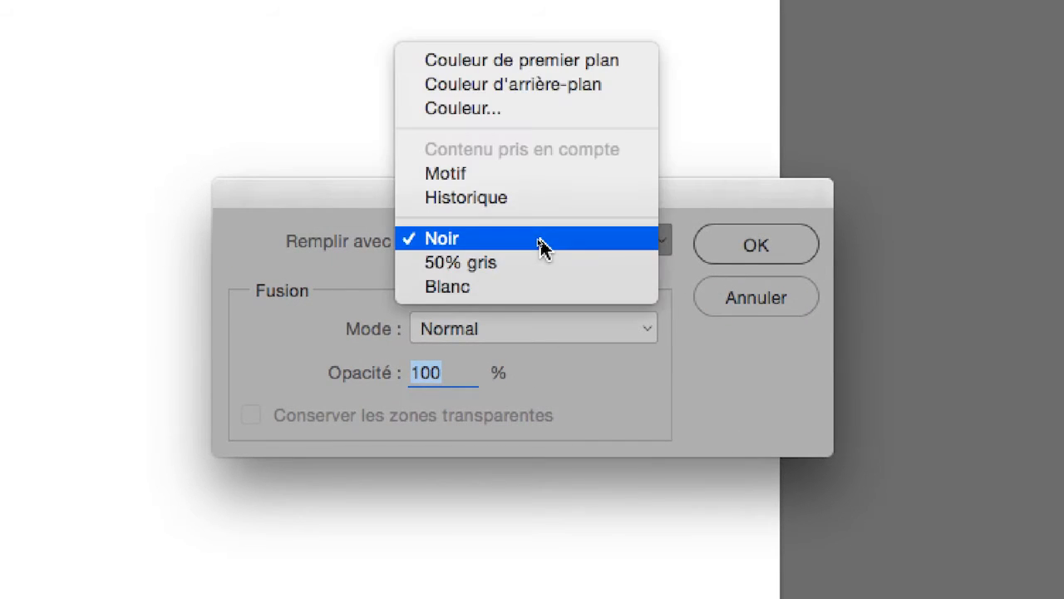
{"action": "left_click", "coordinate": [537, 225]}
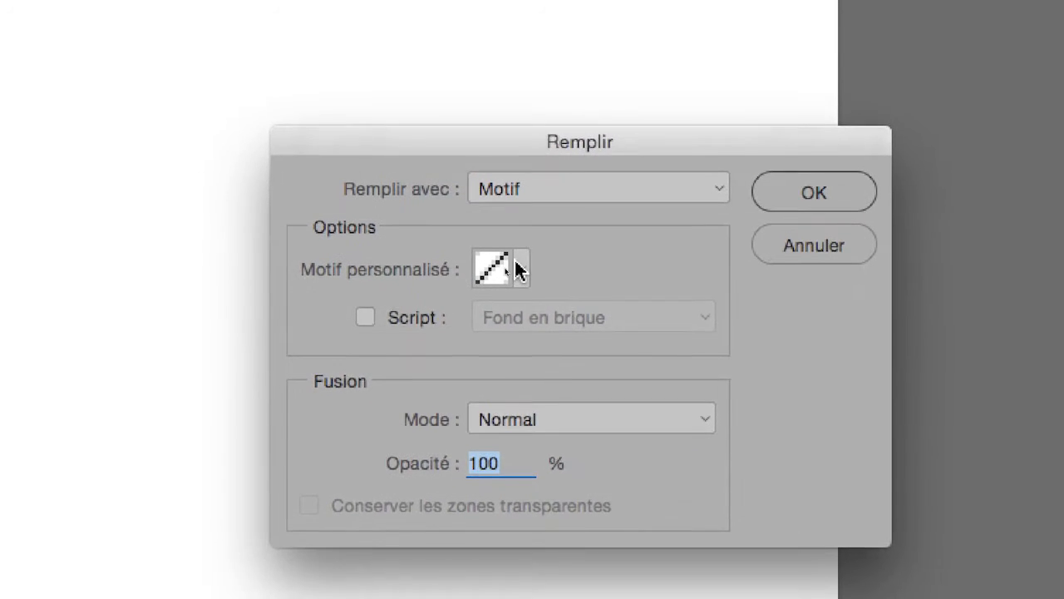
Choose the blue dragonfly motif as the custom pattern and apply the fill in Normal mode at 100% opacity
{"action": "left_click", "coordinate": [490, 321]}
{"action": "left_click_drag", "start_coordinate": [573, 300], "coordinate": [584, 435]}
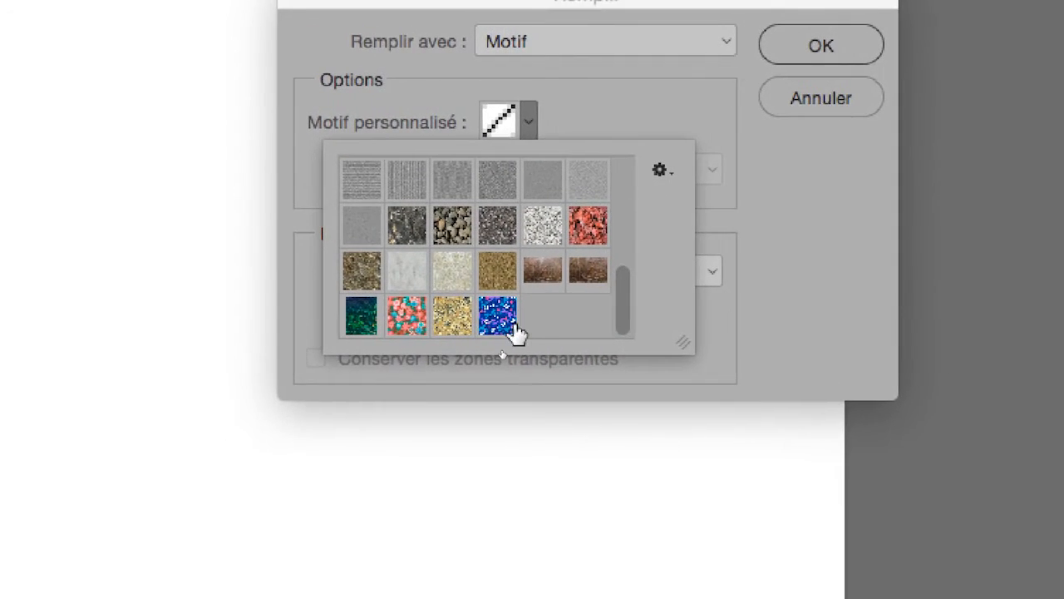
{"action": "left_click", "coordinate": [509, 320]}
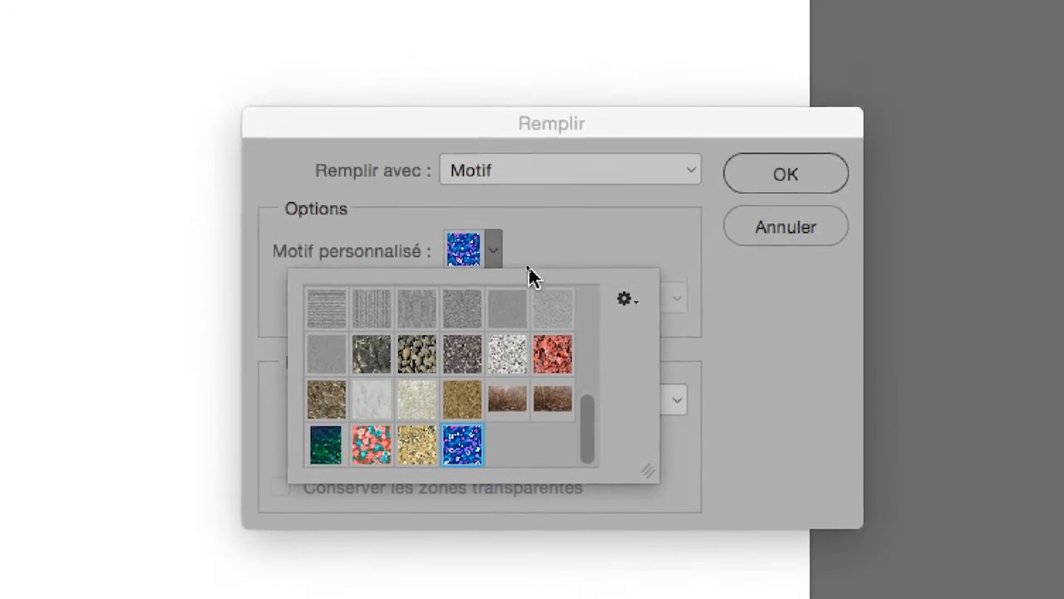
{"action": "left_click", "coordinate": [545, 133]}
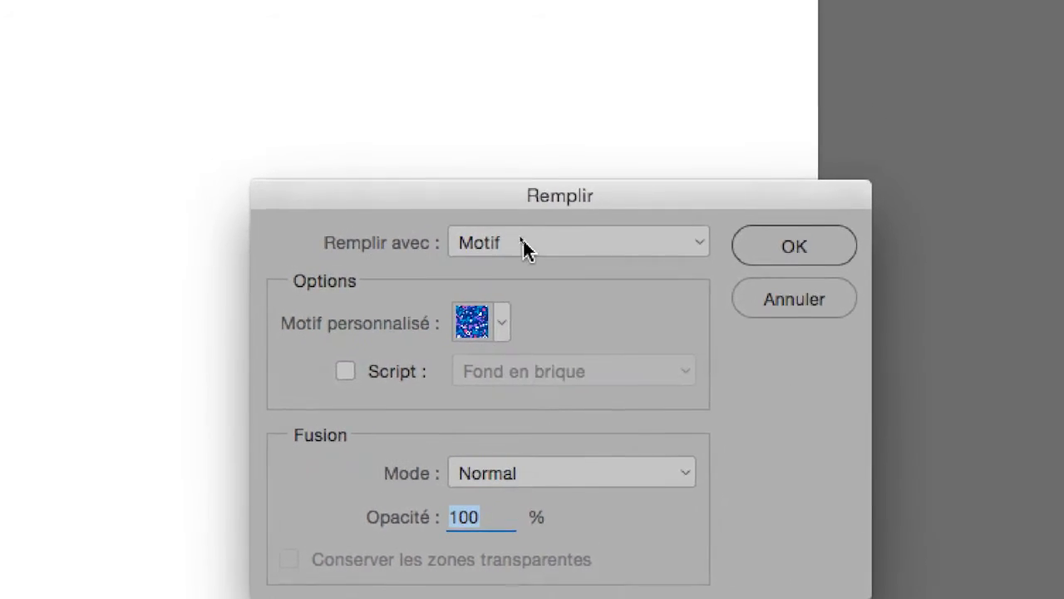
{"action": "left_click", "coordinate": [522, 263]}
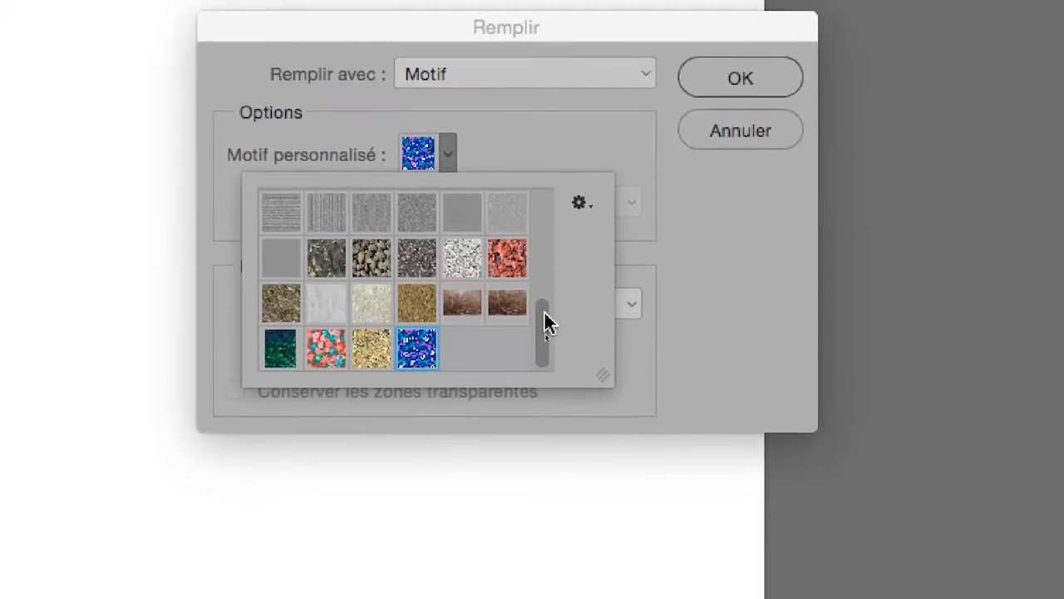
{"action": "left_click", "coordinate": [601, 103]}
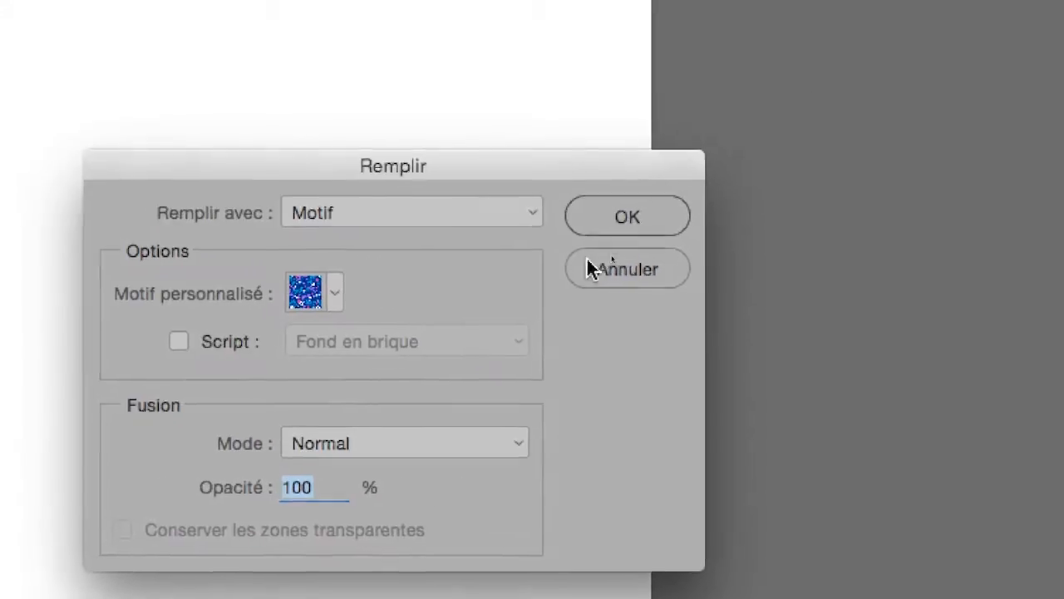
{"action": "left_click", "coordinate": [617, 231]}
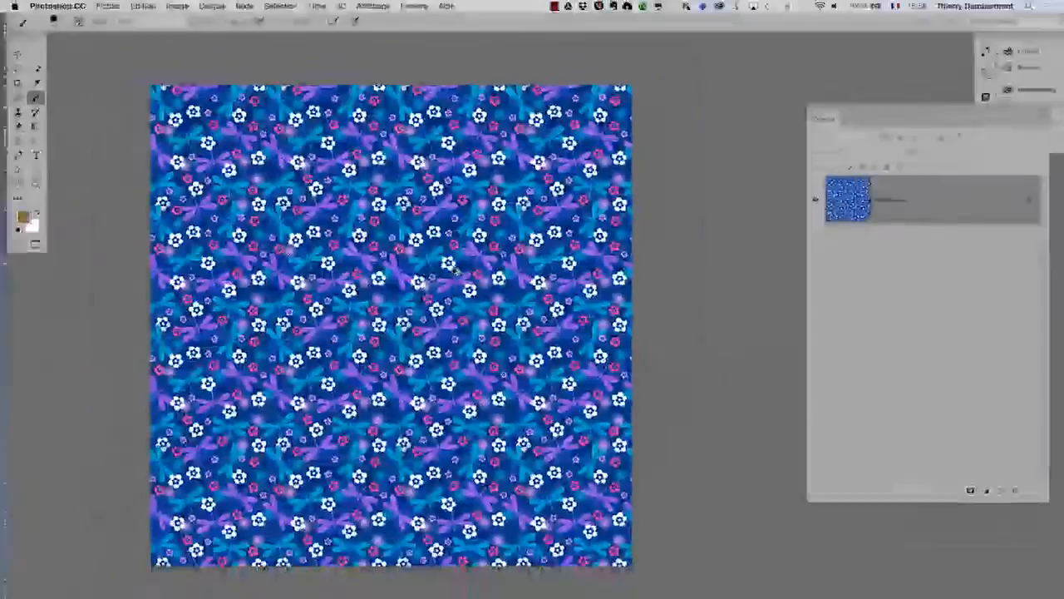
Inspect the repeated dragonfly pattern up close across the filled document
{"action": "left_click", "coordinate": [343, 335], "text": "super"}
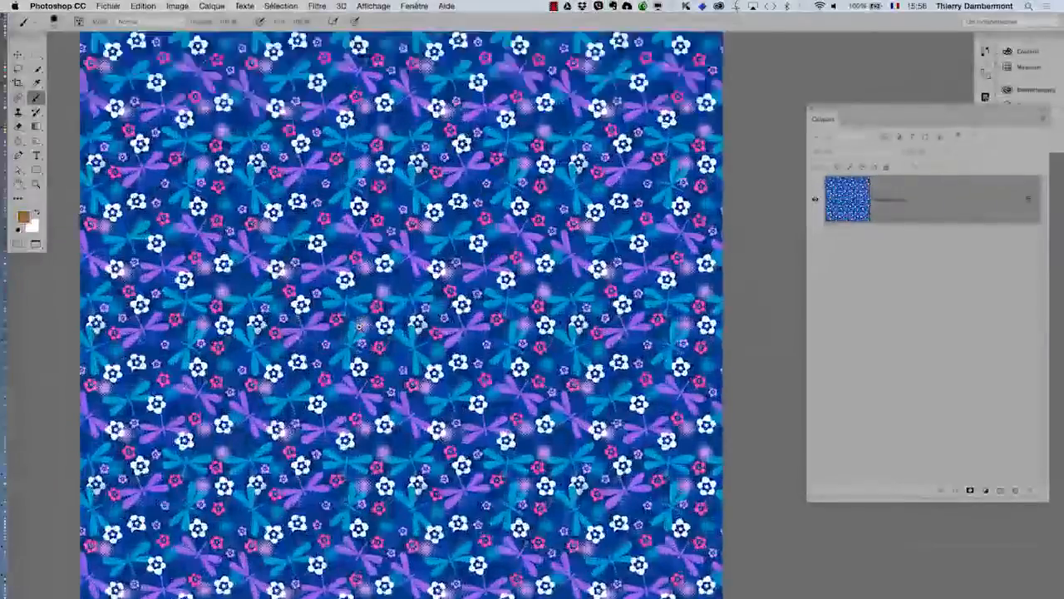
{"action": "left_click", "coordinate": [341, 336], "text": "super"}
{"action": "left_click", "coordinate": [337, 341], "text": "super"}
{"action": "left_click", "coordinate": [312, 358], "text": "super"}
{"action": "left_click_drag", "start_coordinate": [325, 396], "coordinate": [480, 356]}
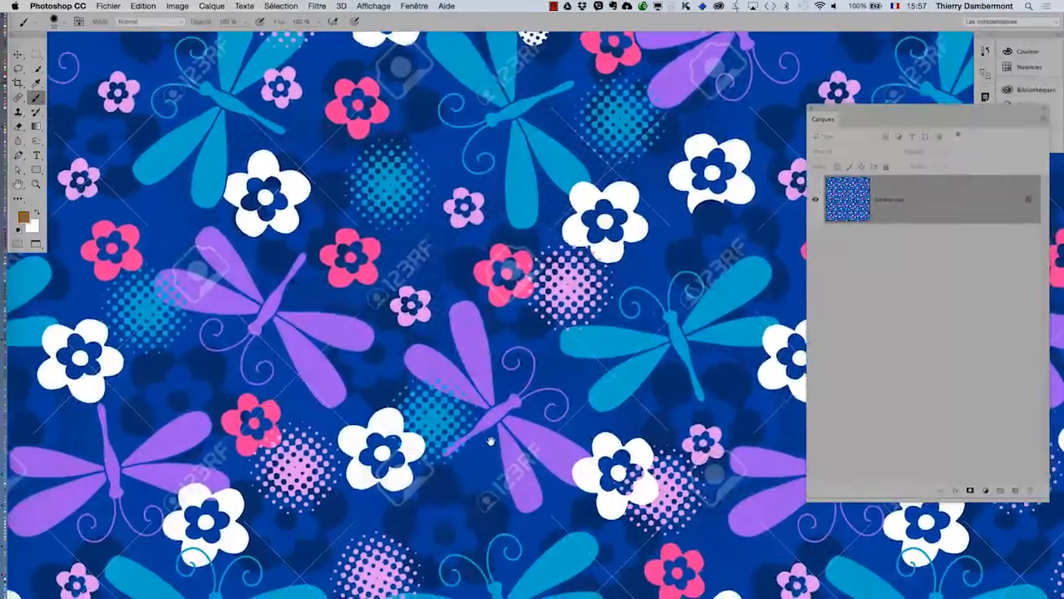
Check the motif's repeat across more of the filled document, finishing with a view of the whole canvas
{"action": "left_click_drag", "start_coordinate": [491, 442], "coordinate": [516, 334]}
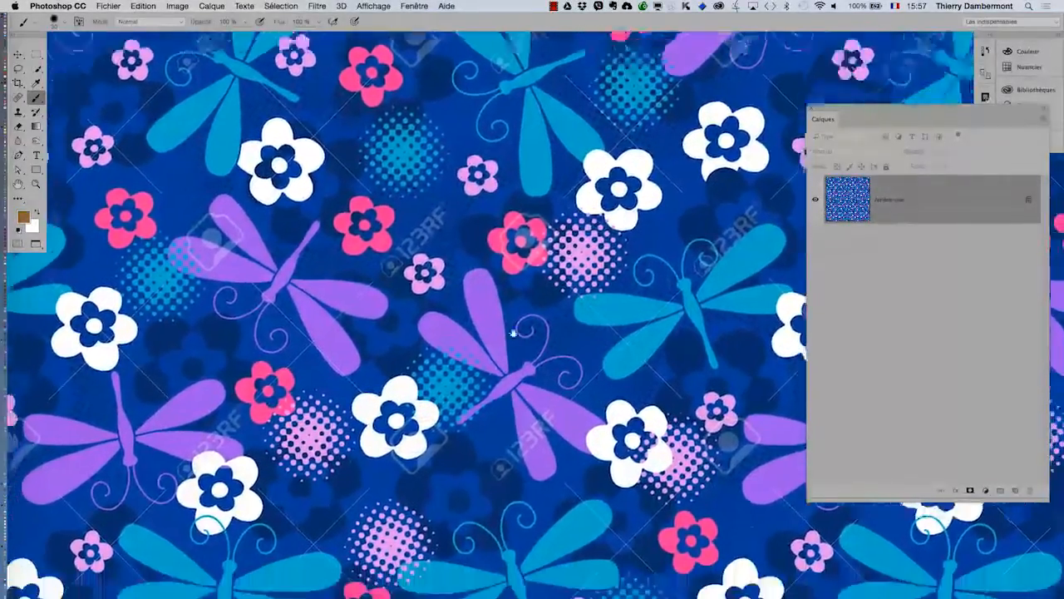
{"action": "left_click_drag", "start_coordinate": [565, 438], "coordinate": [352, 289]}
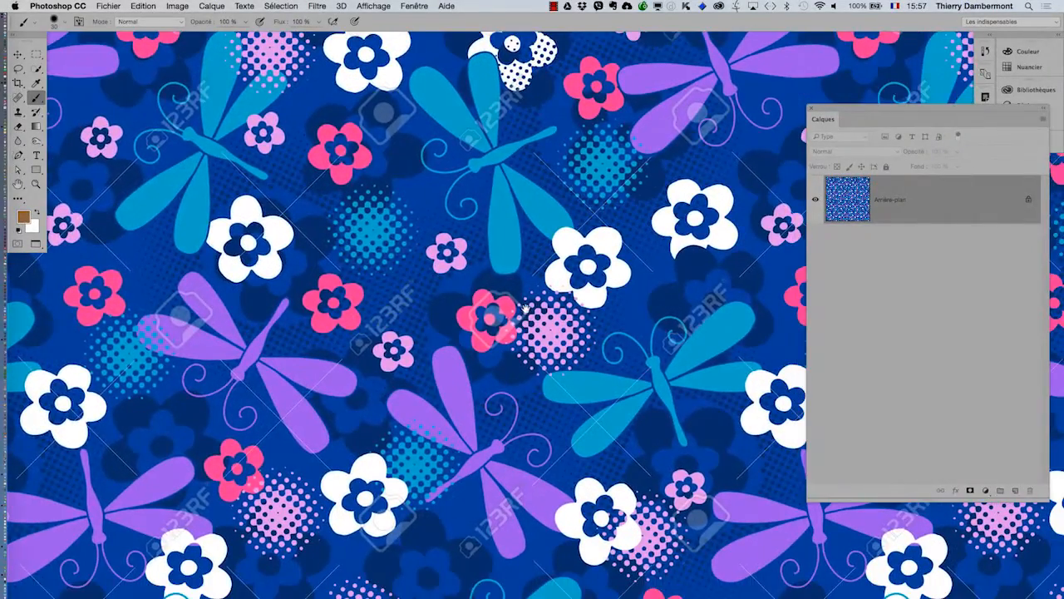
{"action": "left_click_drag", "start_coordinate": [540, 310], "coordinate": [395, 306]}
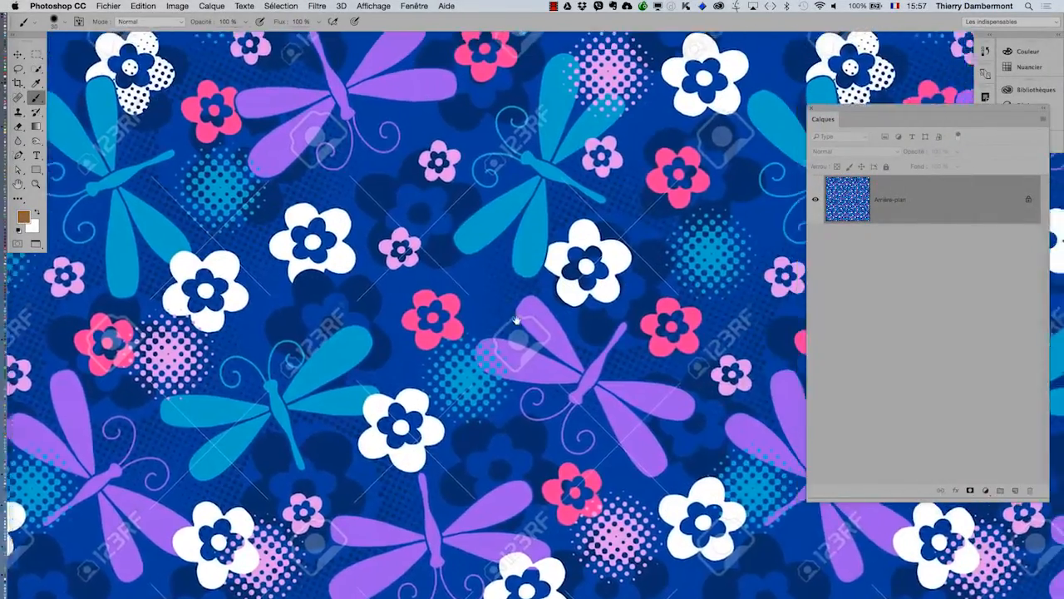
{"action": "left_click_drag", "start_coordinate": [518, 318], "coordinate": [473, 383]}
{"action": "left_click_drag", "start_coordinate": [544, 313], "coordinate": [523, 413]}
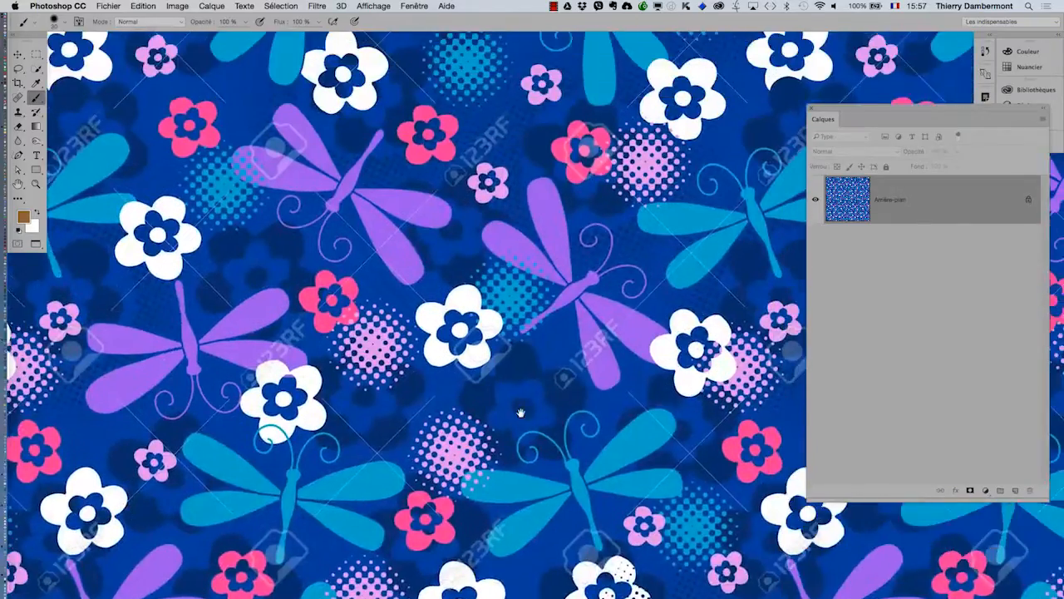
{"action": "left_click", "coordinate": [522, 413], "text": "alt"}
{"action": "left_click", "coordinate": [521, 413], "text": "alt"}
{"action": "left_click", "coordinate": [514, 437], "text": "alt"}
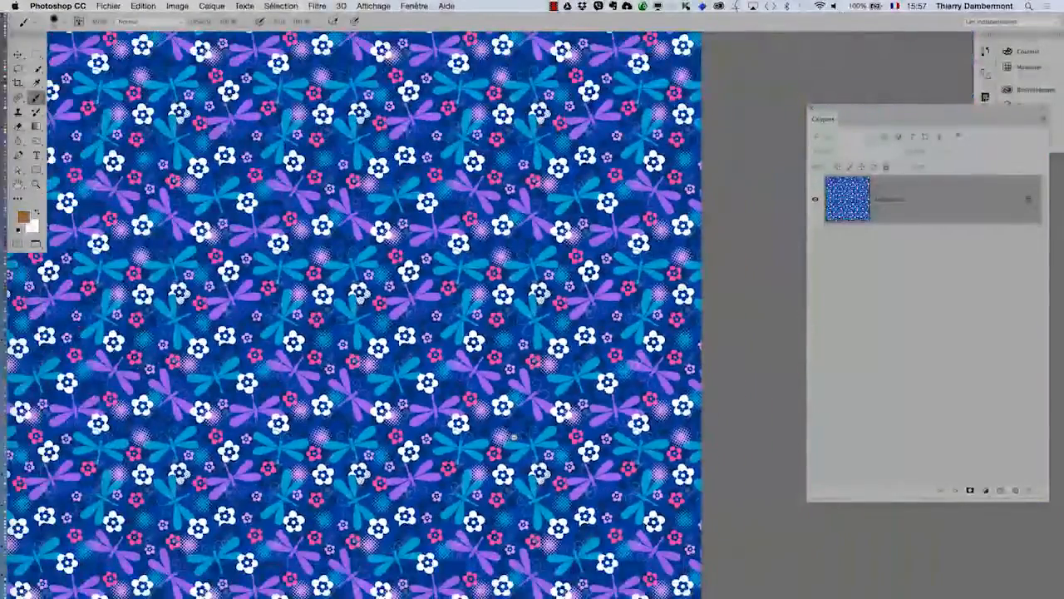
{"action": "left_click", "coordinate": [512, 437], "text": "alt"}
{"action": "left_click_drag", "start_coordinate": [409, 445], "coordinate": [504, 412]}
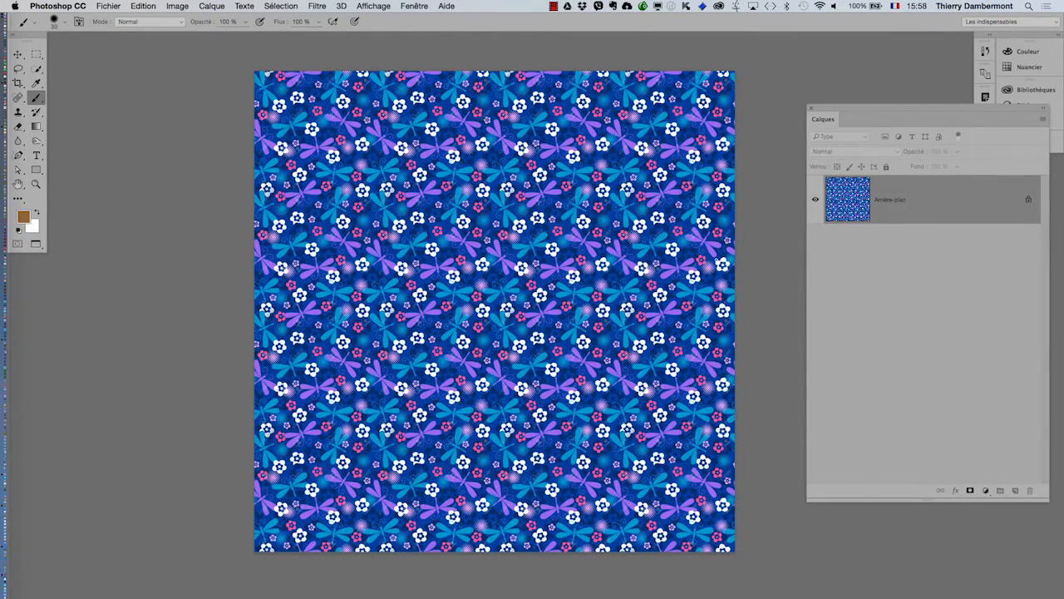
Copy the dragonfly pattern into voiture tapisserie - 10.psd as a new layer and position it over most of the car photo
{"action": "key", "text": "f"}
{"action": "key", "text": "f"}
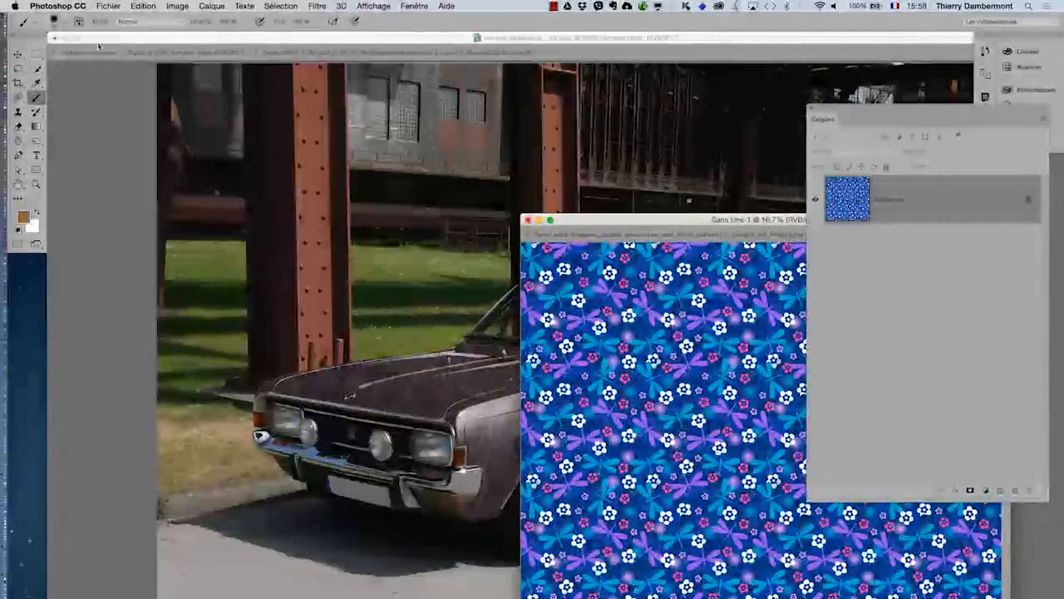
{"action": "left_click", "coordinate": [22, 56]}
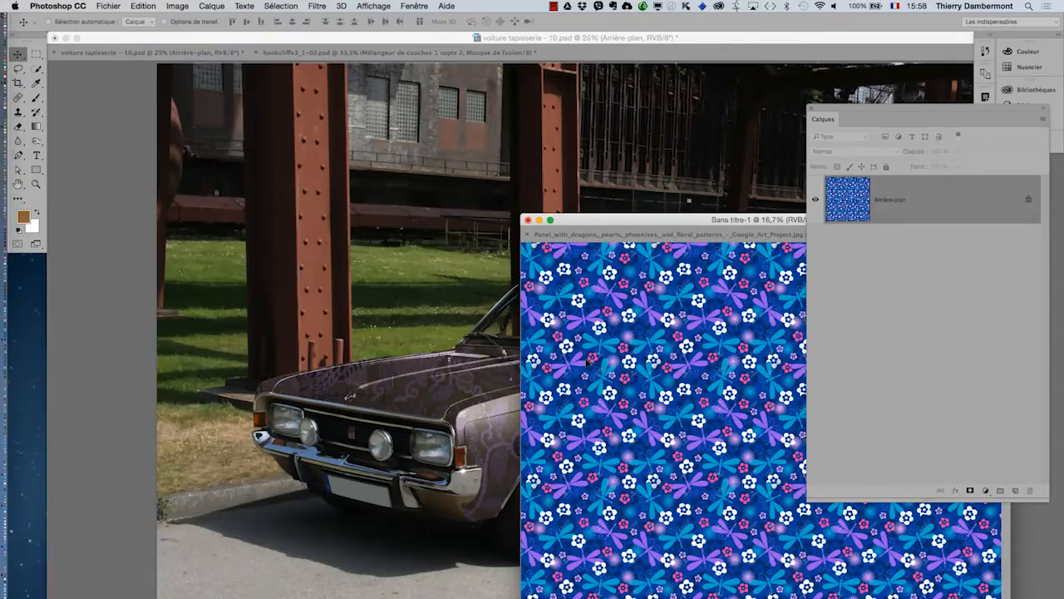
{"action": "left_click_drag", "start_coordinate": [587, 359], "coordinate": [428, 289]}
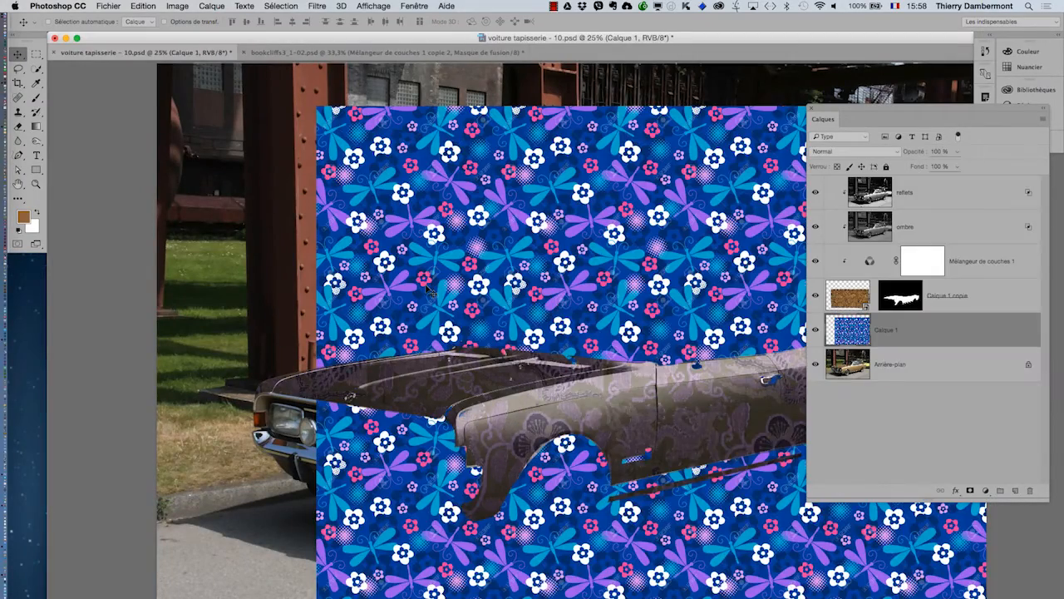
{"action": "left_click_drag", "start_coordinate": [552, 260], "coordinate": [399, 167]}
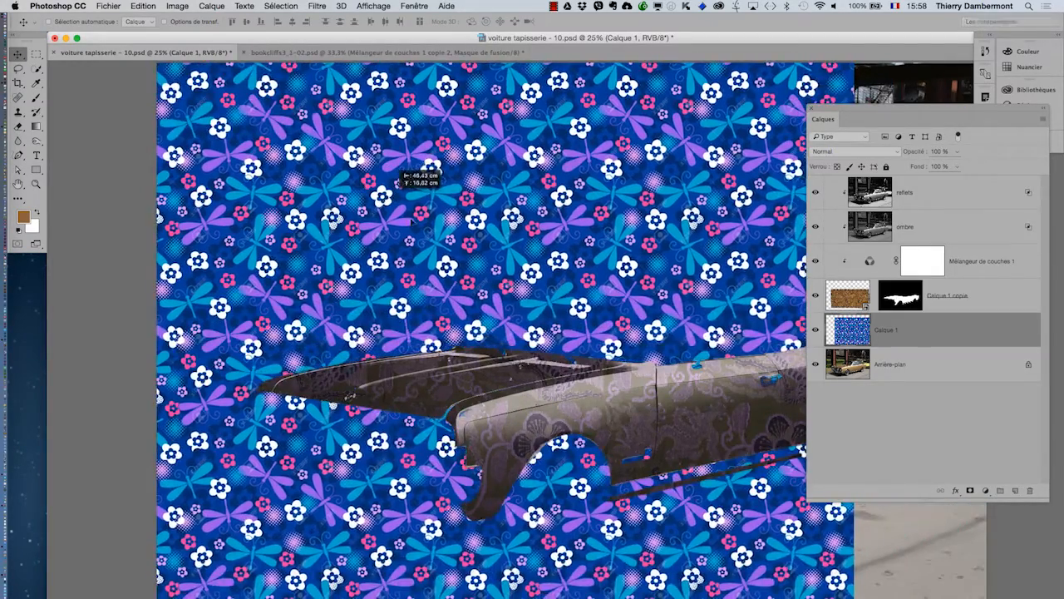
{"action": "key", "text": "super+minus"}
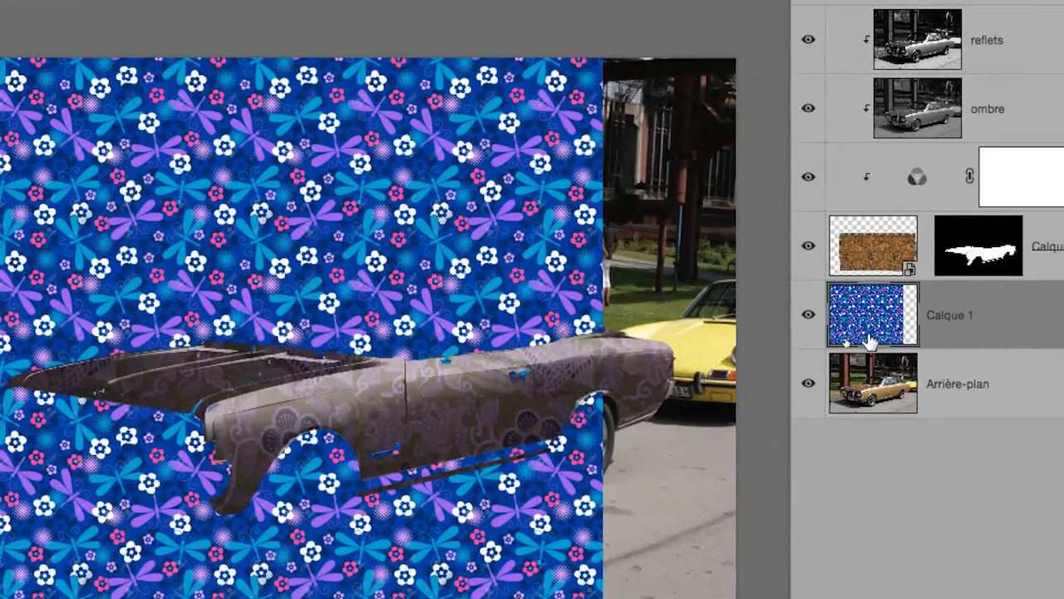
Place the pattern layer Calque 1 directly above Calque 1 copie, clipped to the car body, and show the document in full-screen mode
{"action": "left_click_drag", "start_coordinate": [846, 341], "coordinate": [875, 256]}
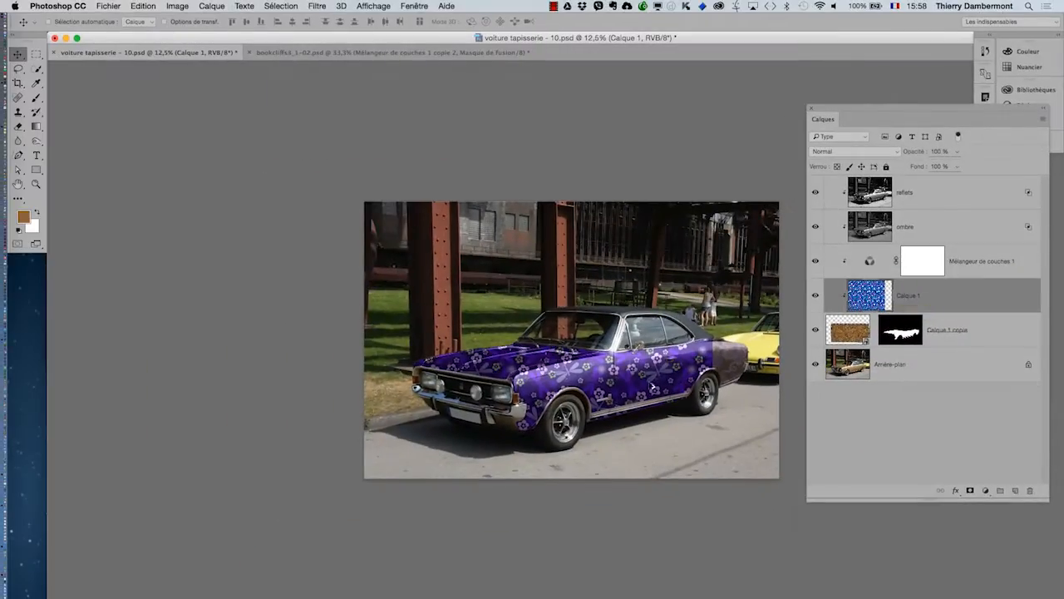
{"action": "scroll", "coordinate": [608, 390], "scroll_direction": "up", "scroll_amount": 5}
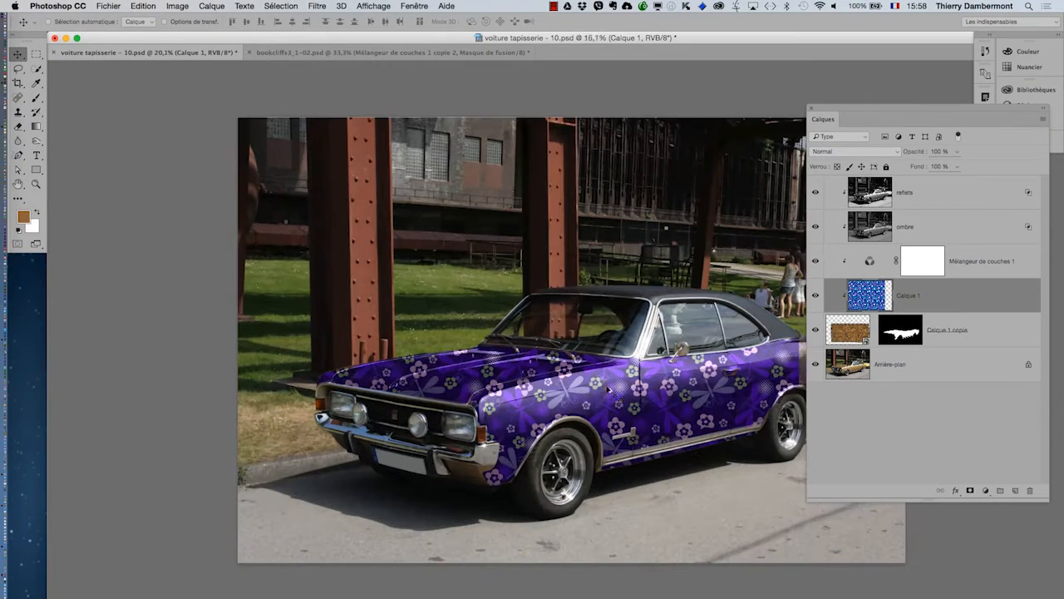
{"action": "key", "text": "f"}
Reposition the clipped dragonfly pattern so that its motifs cover the whole car body through to the rear fender
{"action": "left_click_drag", "start_coordinate": [614, 389], "coordinate": [598, 337]}
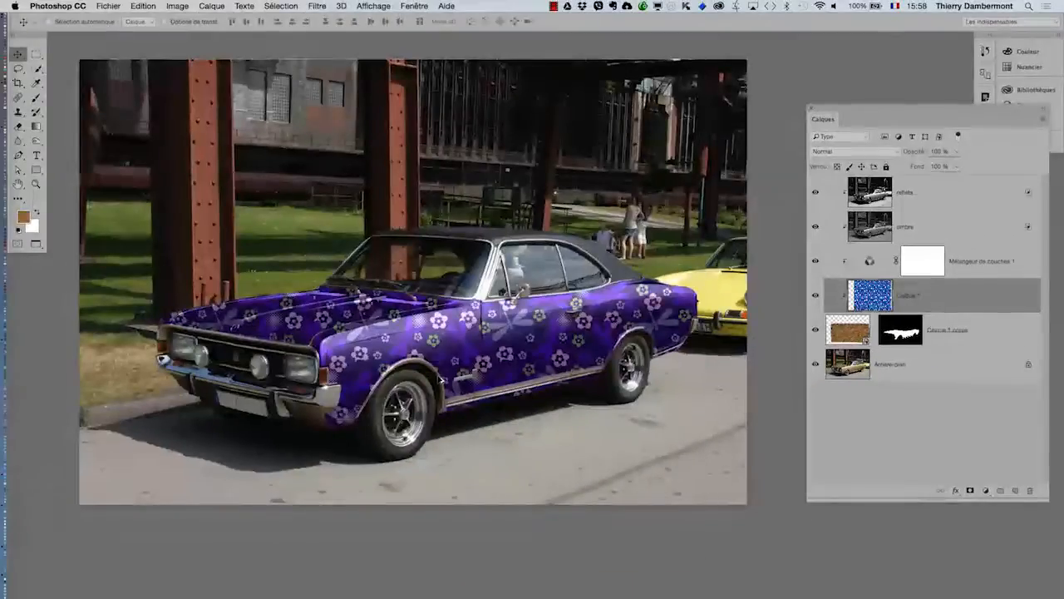
{"action": "scroll", "coordinate": [441, 380], "scroll_direction": "up", "scroll_amount": 5}
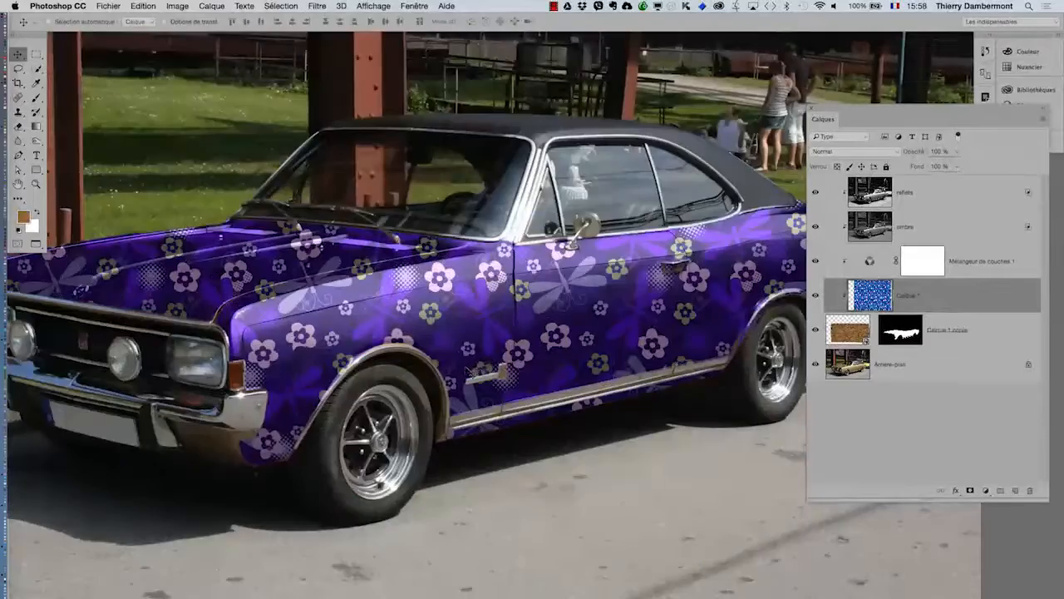
{"action": "left_click_drag", "start_coordinate": [524, 367], "coordinate": [479, 365]}
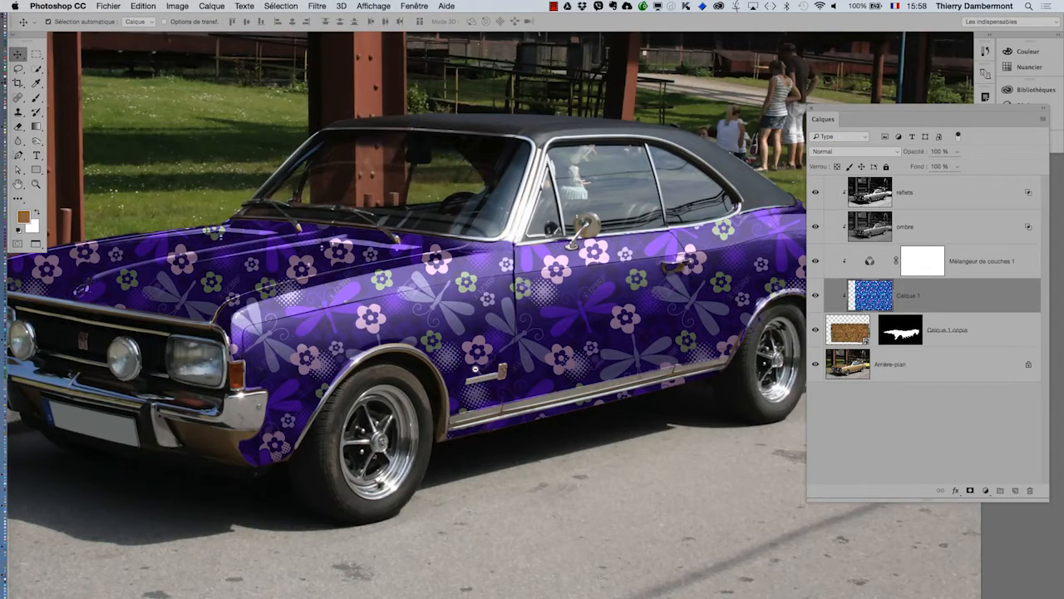
{"action": "scroll", "coordinate": [475, 368], "scroll_direction": "down", "scroll_amount": 3}
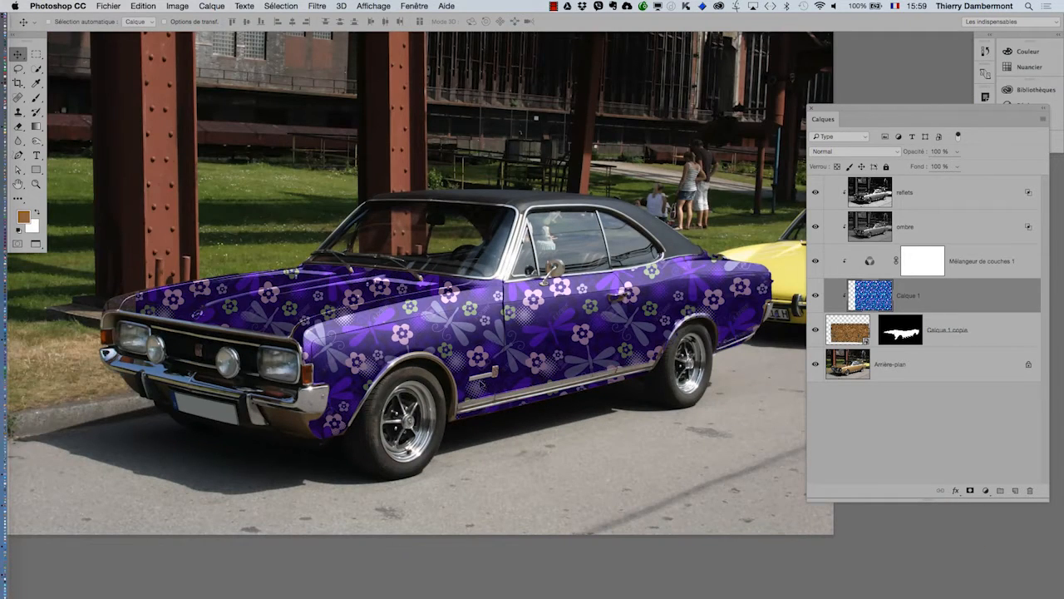
{"action": "left_click_drag", "start_coordinate": [480, 384], "coordinate": [423, 390]}
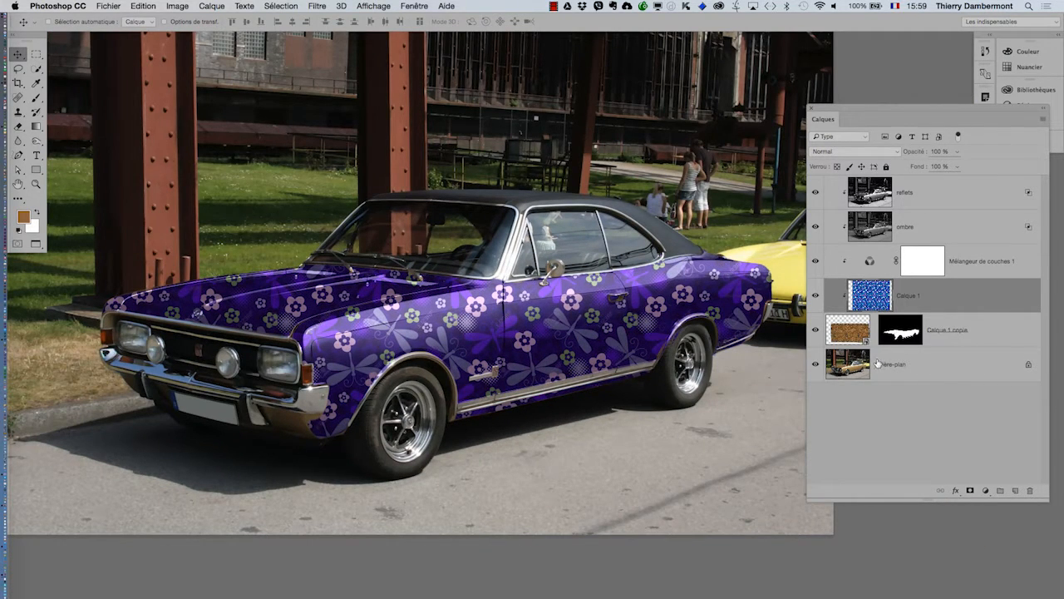
{"action": "left_click_drag", "start_coordinate": [595, 308], "coordinate": [575, 309]}
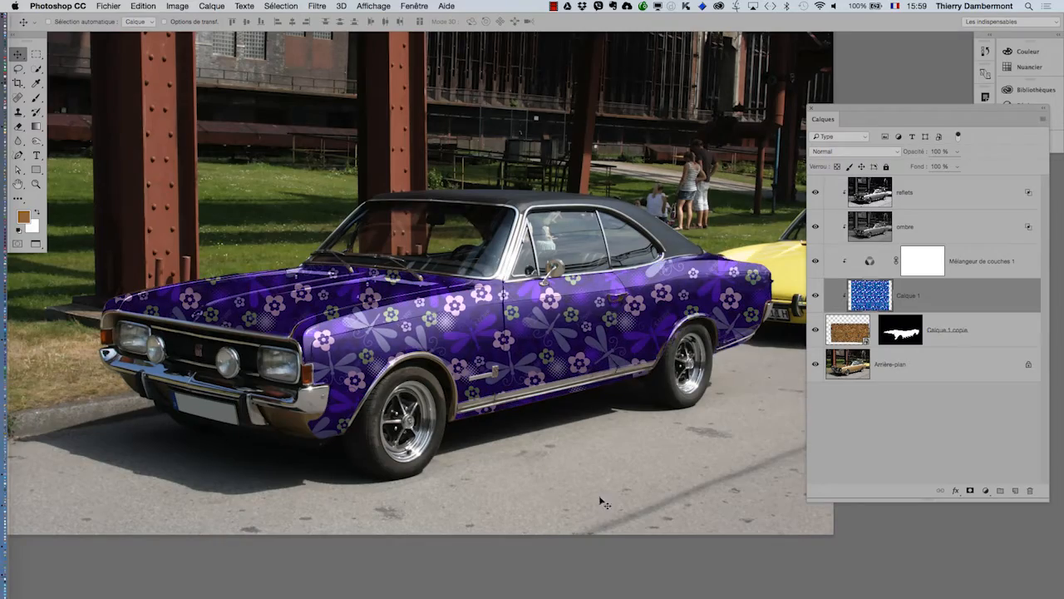
Convert the pattern layer to a smart object, scale it to 119.40% and rotate it by -52.16°
{"action": "right_click", "coordinate": [955, 299]}
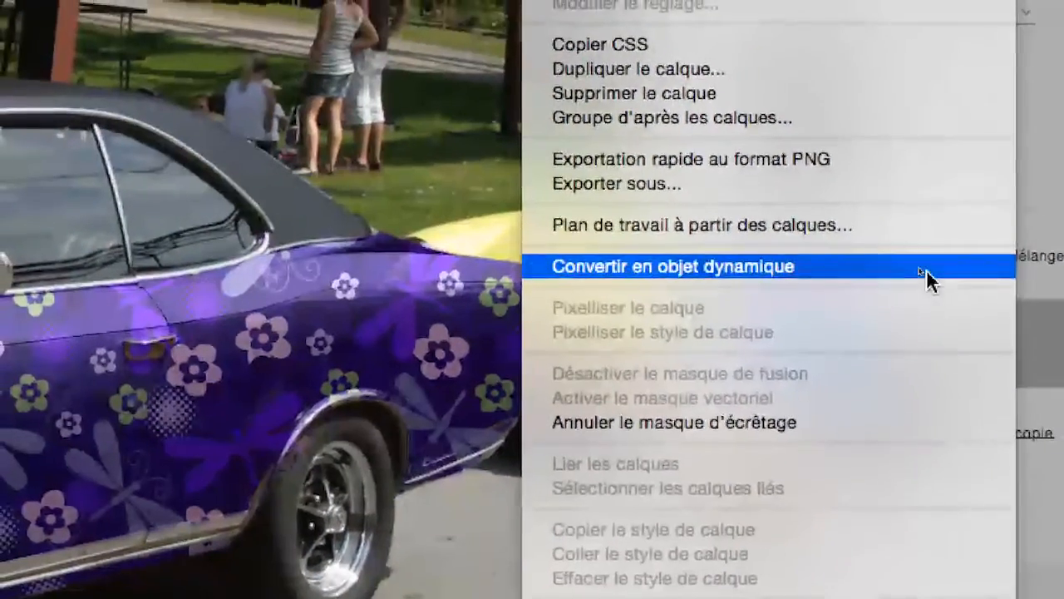
{"action": "left_click", "coordinate": [868, 221]}
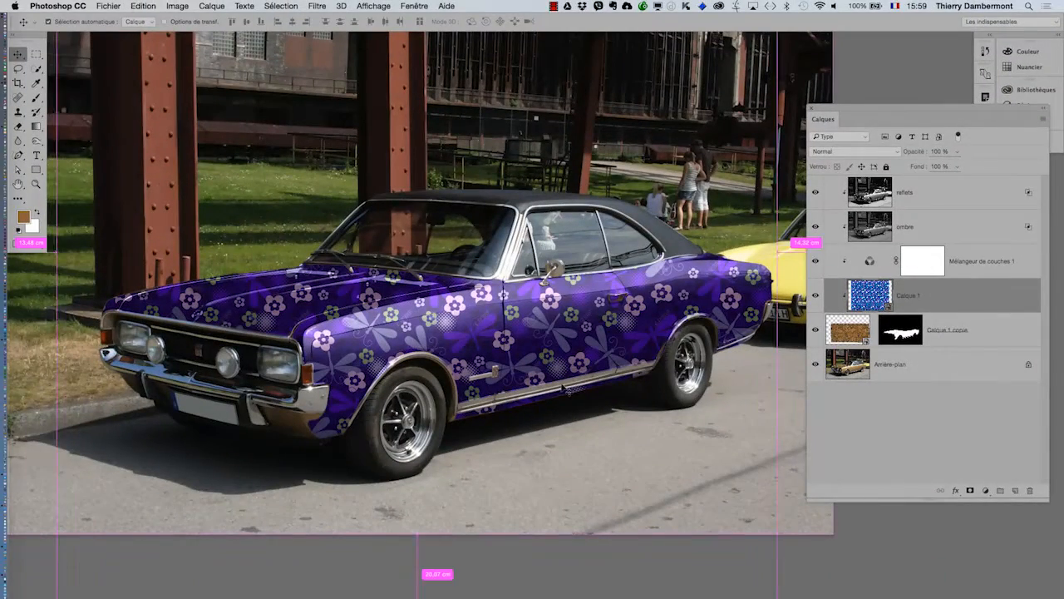
{"action": "key", "text": "super+t"}
{"action": "key", "text": "super+minus"}
{"action": "key", "text": "super+minus"}
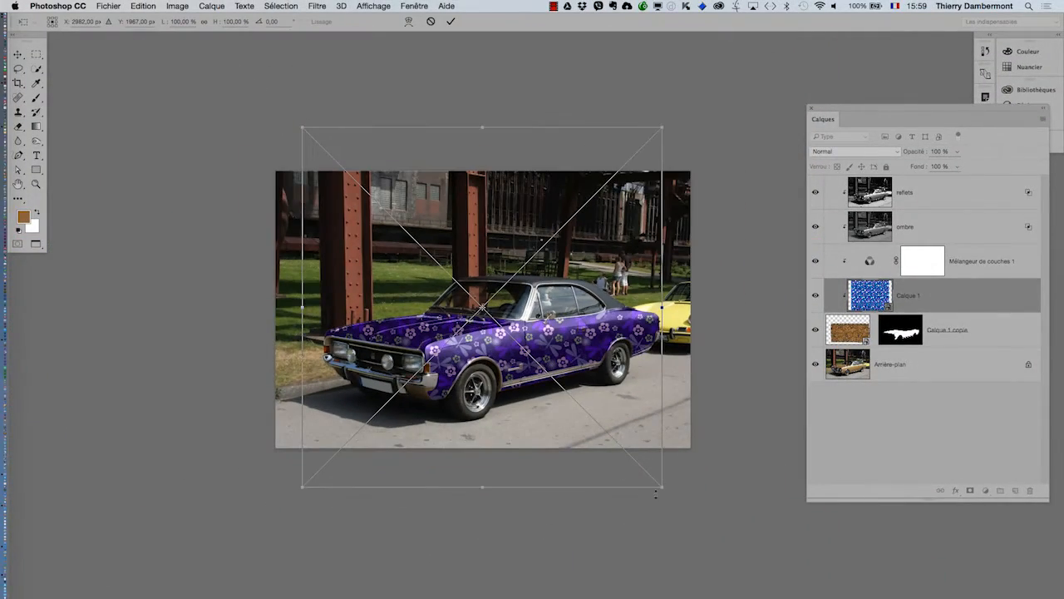
{"action": "left_click_drag", "start_coordinate": [662, 490], "coordinate": [706, 288]}
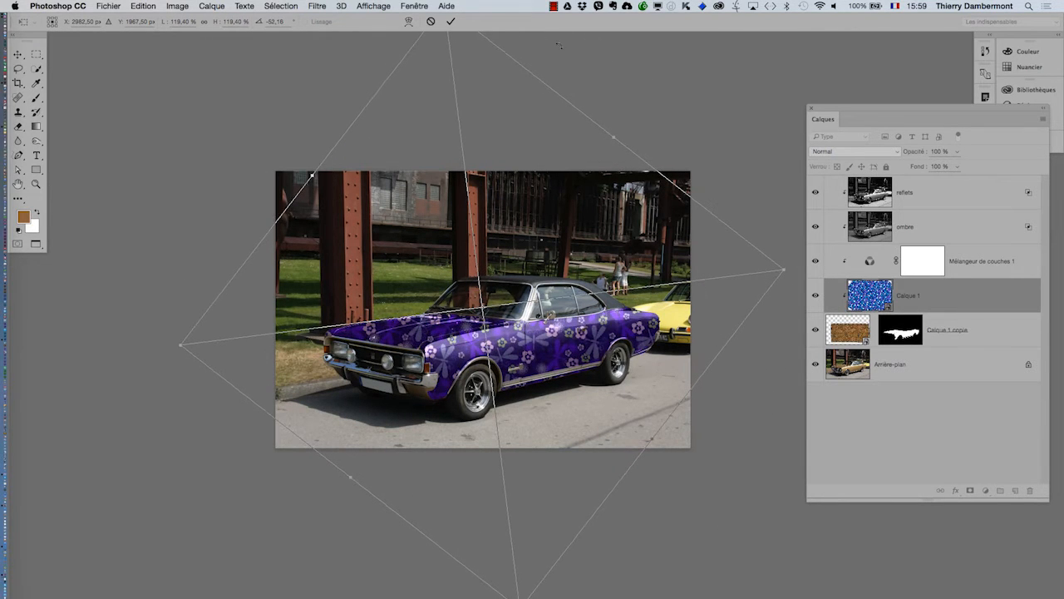
{"action": "left_click", "coordinate": [450, 21]}
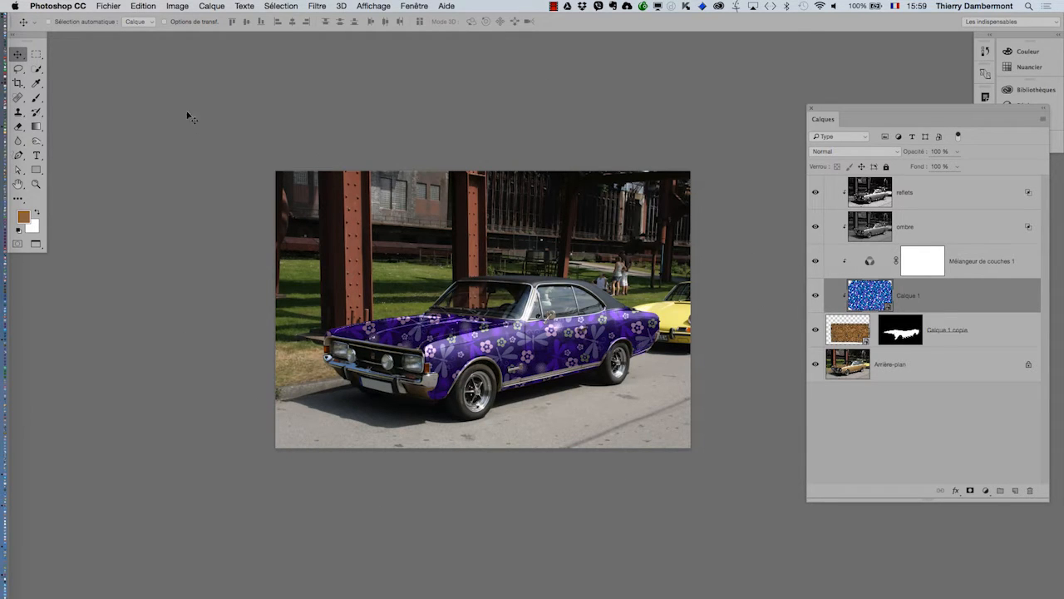
{"action": "left_click", "coordinate": [182, 5]}
{"action": "mouse_move", "coordinate": [186, 19]}
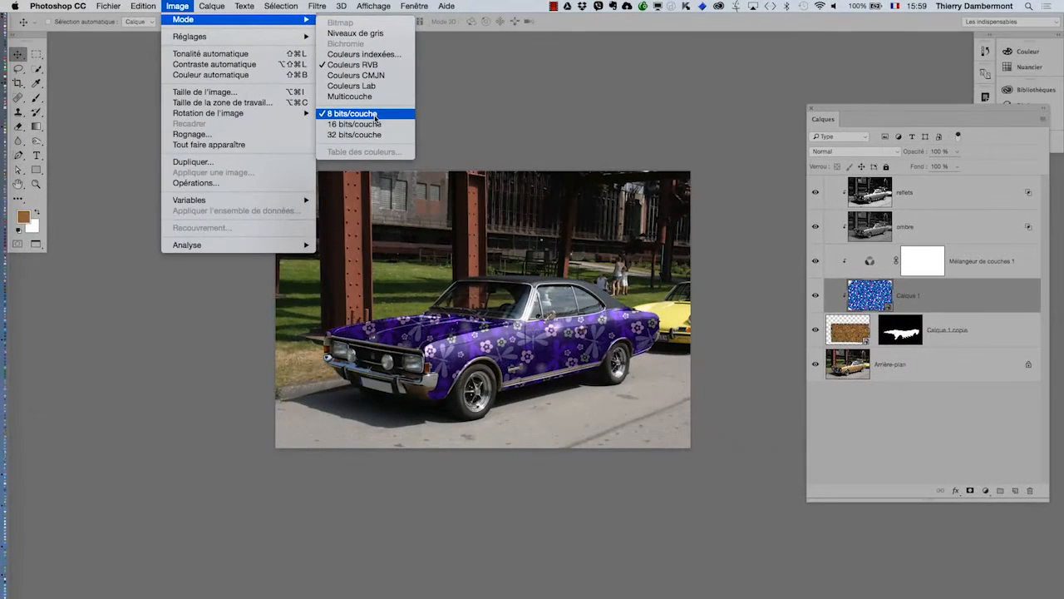
{"action": "left_click", "coordinate": [463, 123]}
Shift the rotated dragonfly pattern slightly on the car body and examine the door area up close
{"action": "left_click", "coordinate": [503, 364], "text": "super"}
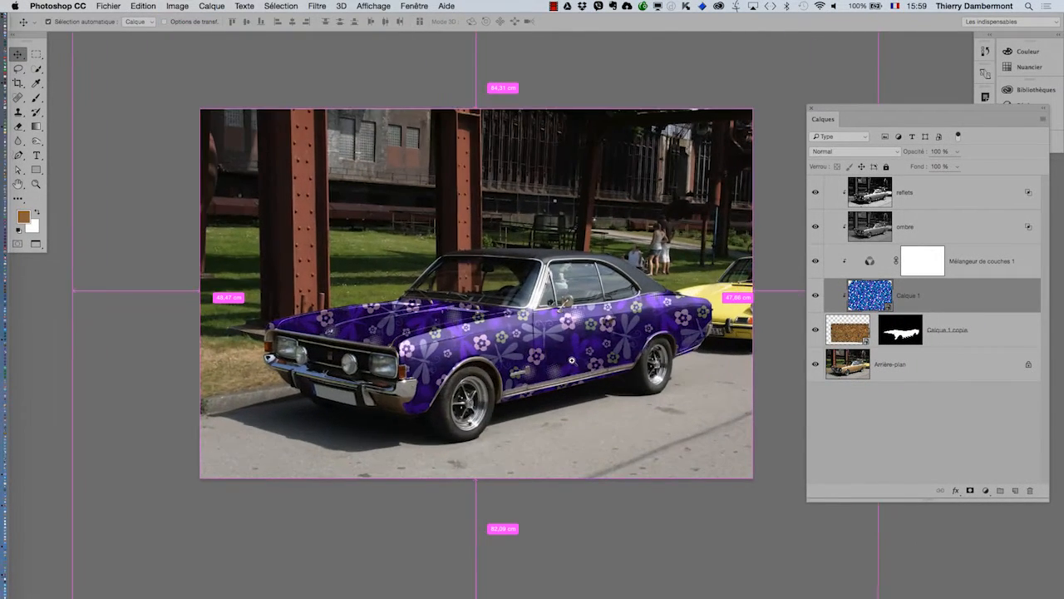
{"action": "left_click", "coordinate": [571, 355], "text": "super"}
{"action": "left_click_drag", "start_coordinate": [618, 346], "coordinate": [570, 356]}
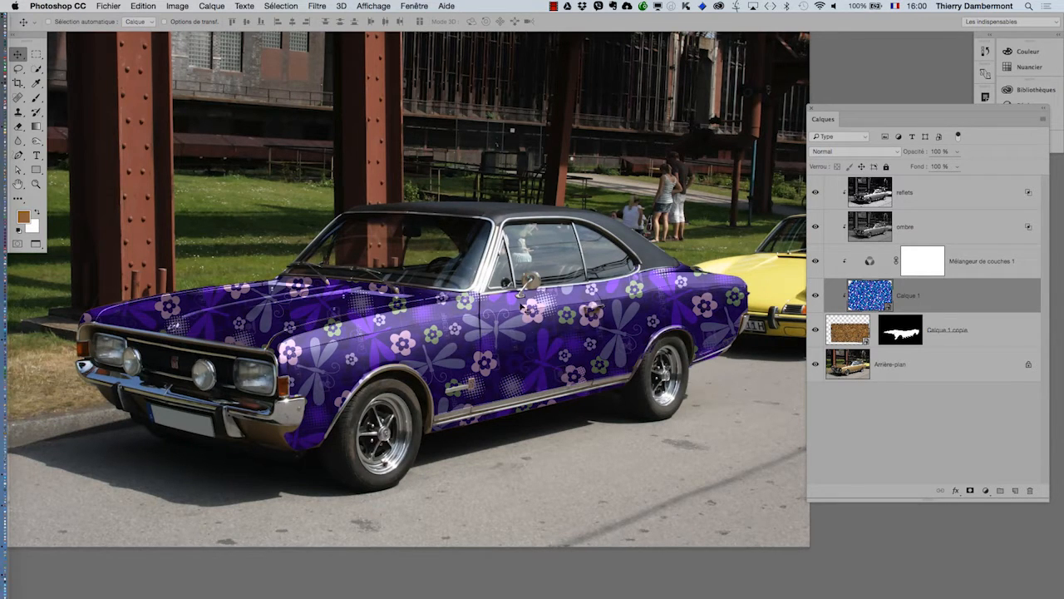
{"action": "left_click_drag", "start_coordinate": [534, 343], "coordinate": [519, 364]}
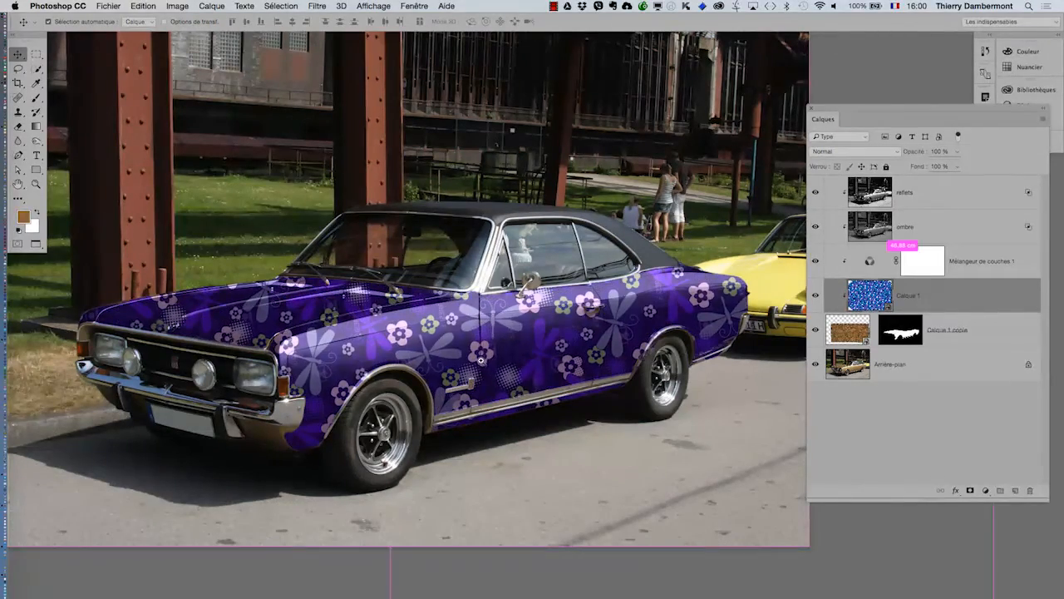
{"action": "left_click", "coordinate": [526, 364], "text": "super"}
{"action": "left_click", "coordinate": [530, 363], "text": "super"}
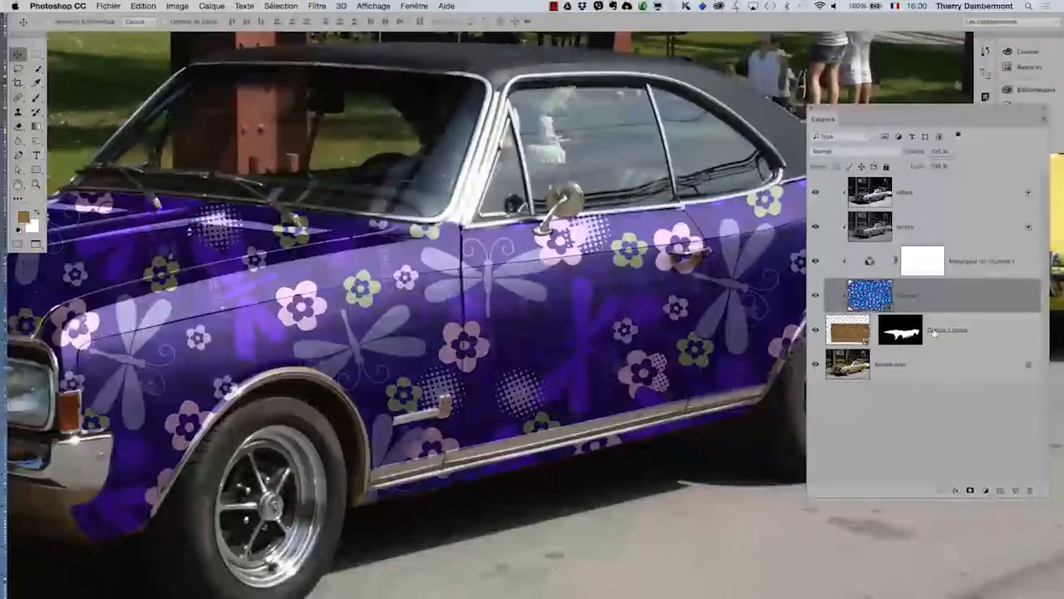
Add a white, reveal-all layer mask to Calque 1 and reset the foreground and background colours to black and white
{"action": "left_click", "coordinate": [1031, 407]}
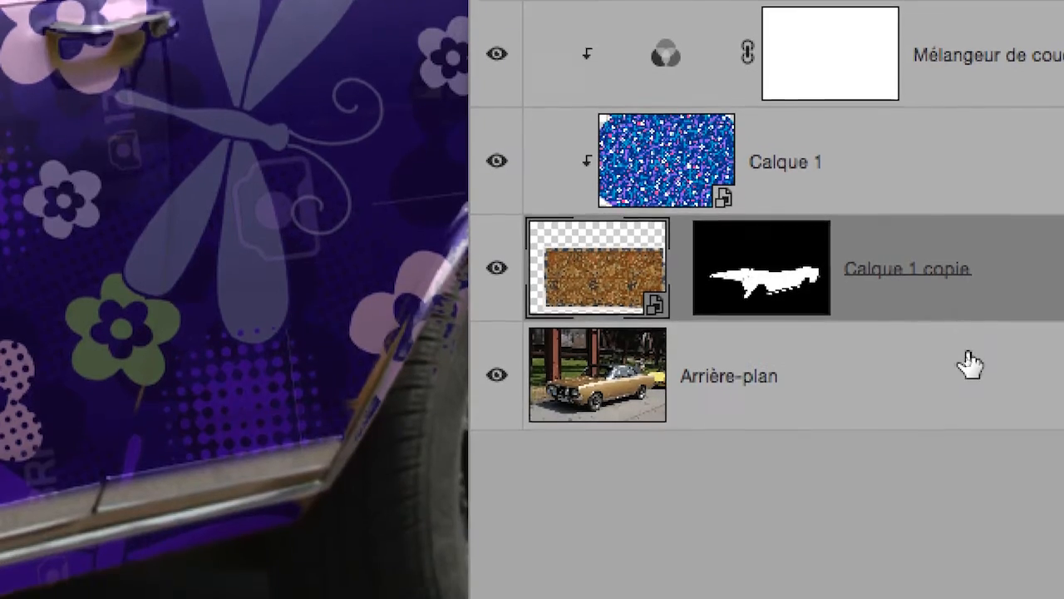
{"action": "left_click", "coordinate": [946, 423]}
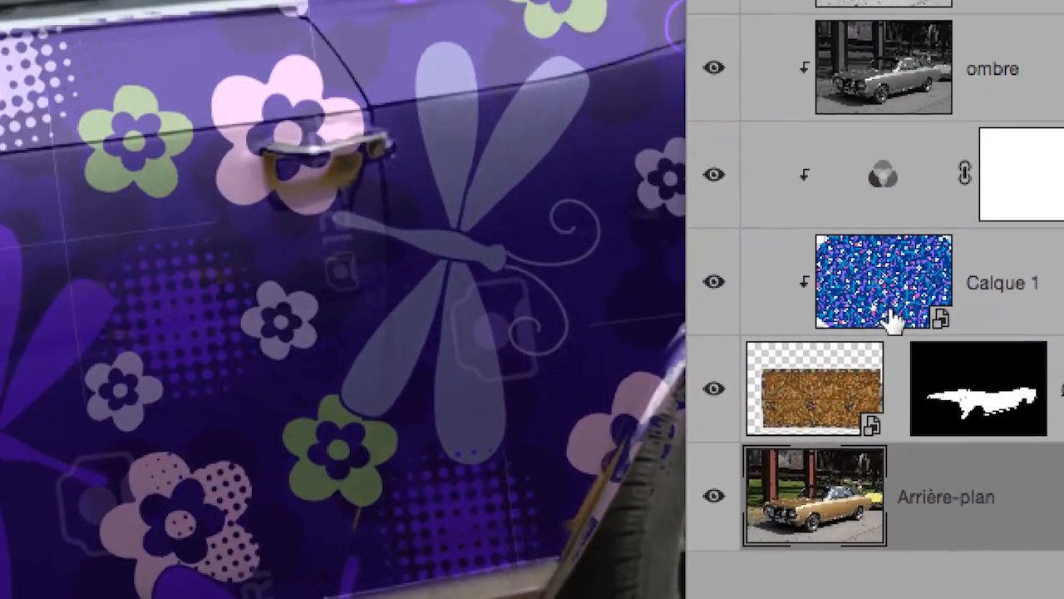
{"action": "left_click", "coordinate": [891, 320]}
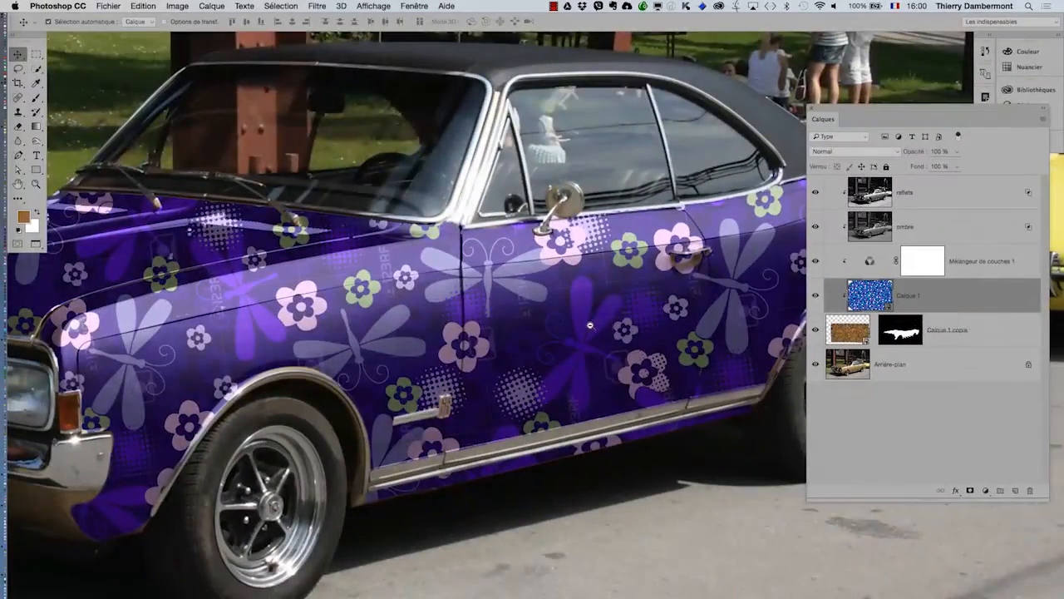
{"action": "scroll", "coordinate": [589, 325], "scroll_direction": "down", "scroll_amount": 3}
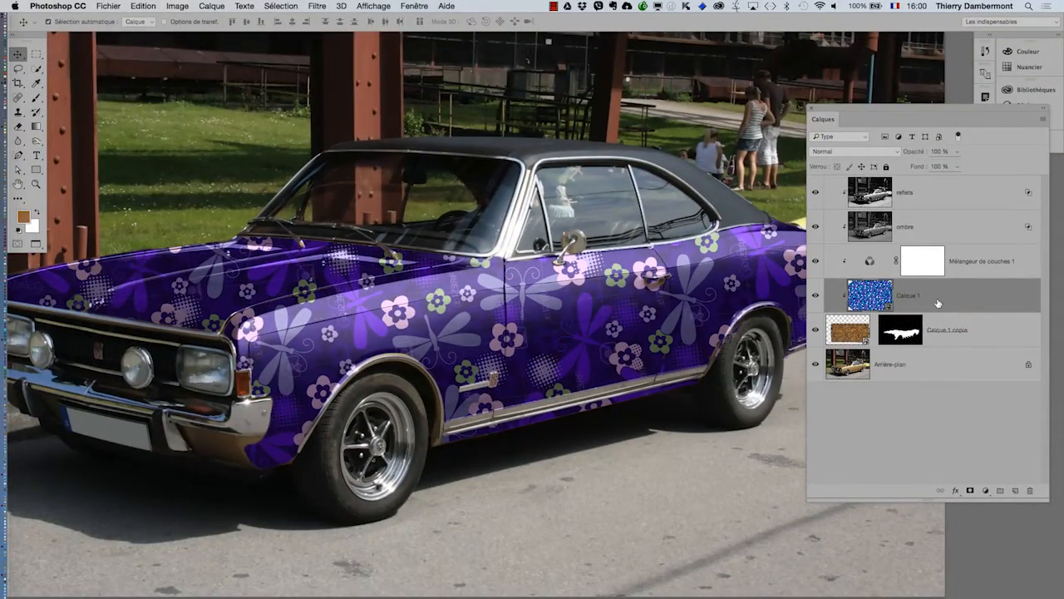
{"action": "left_click", "coordinate": [214, 5]}
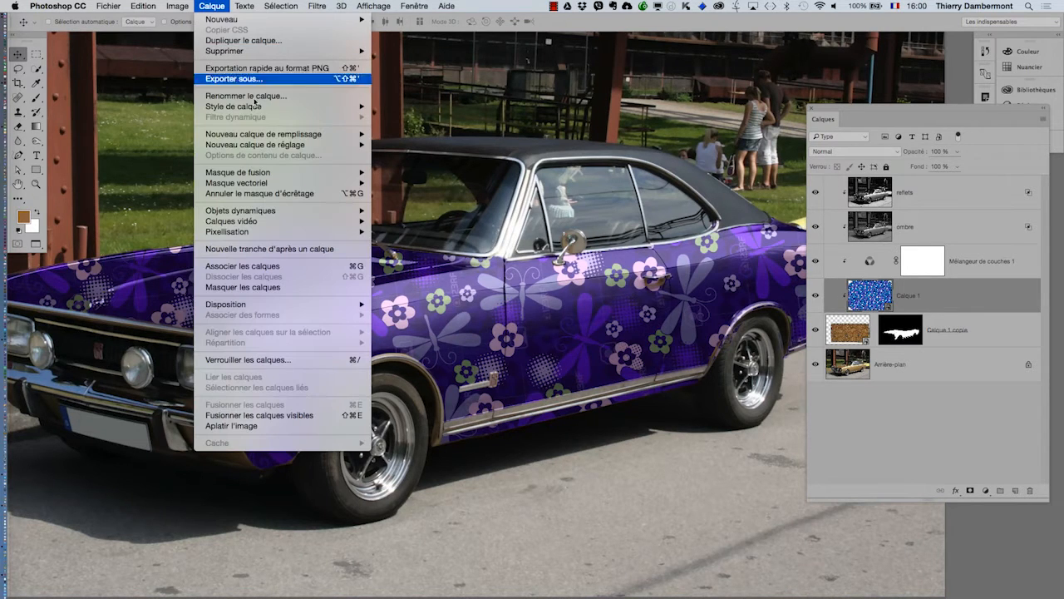
{"action": "mouse_move", "coordinate": [276, 171]}
{"action": "left_click", "coordinate": [408, 173]}
{"action": "key", "text": "d"}
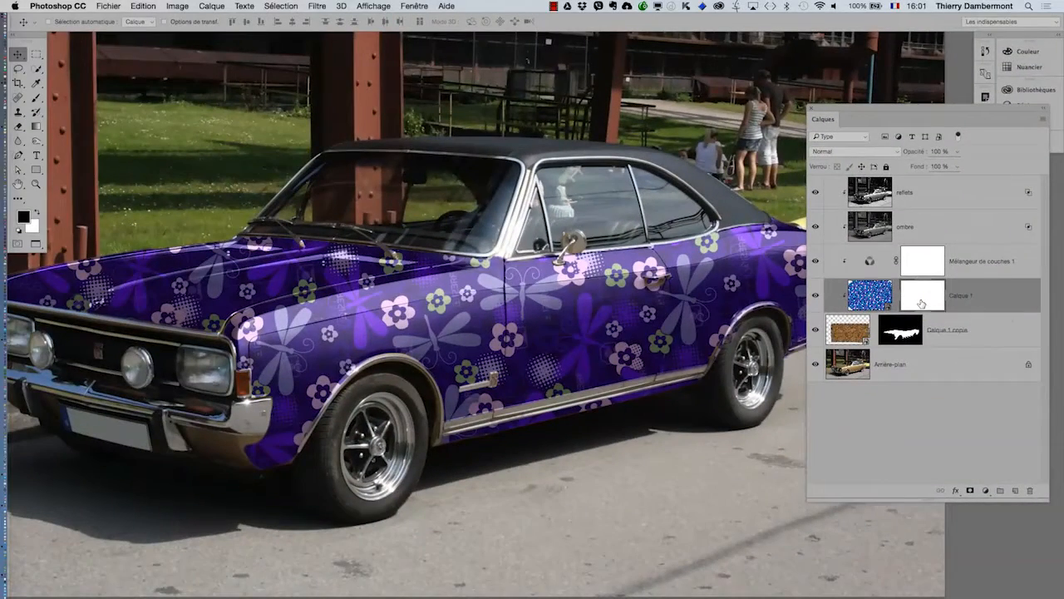
Hide the pattern over the door and rear by painting Calque 1's mask black with a 2845-size soft brush, and restore it in white
{"action": "left_click", "coordinate": [37, 99]}
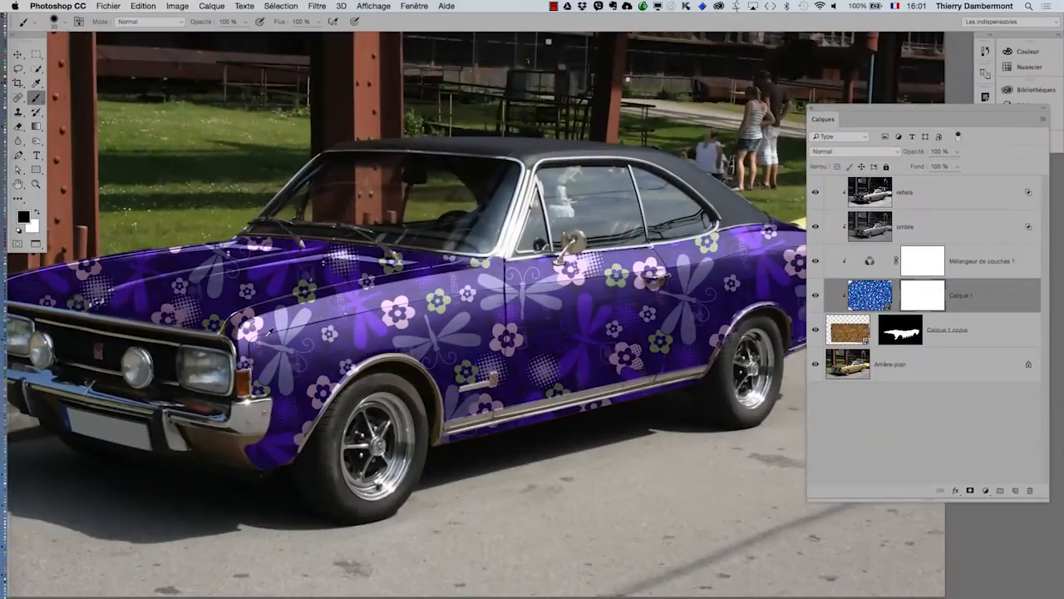
{"action": "key", "text": "super+minus"}
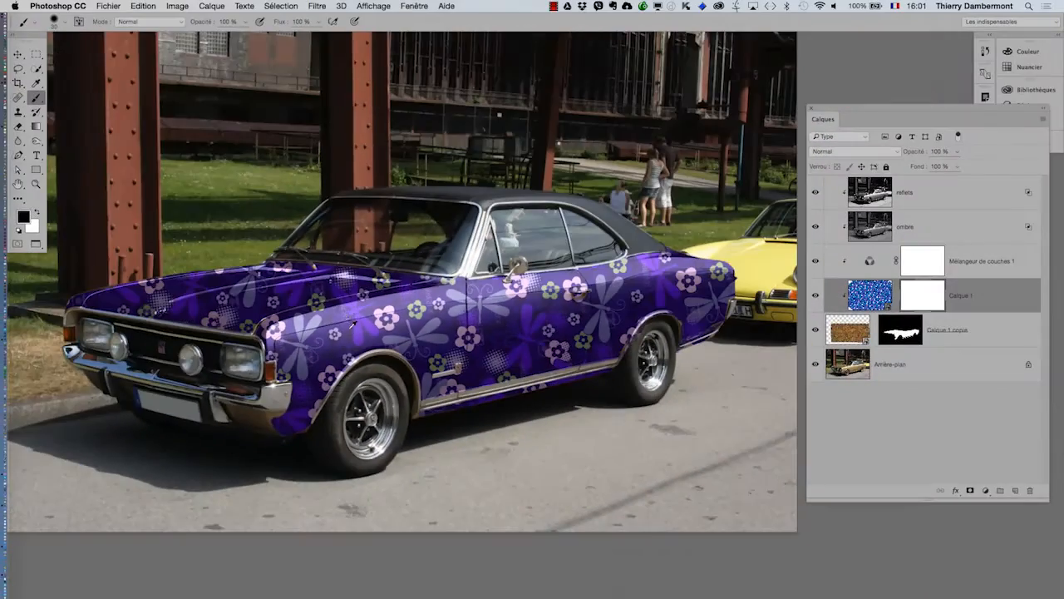
{"action": "mouse_move", "coordinate": [346, 305]}
{"action": "left_mouse_down"}
{"action": "mouse_move", "coordinate": [494, 307]}
{"action": "mouse_move", "coordinate": [502, 266]}
{"action": "mouse_move", "coordinate": [434, 245]}
{"action": "left_mouse_up"}
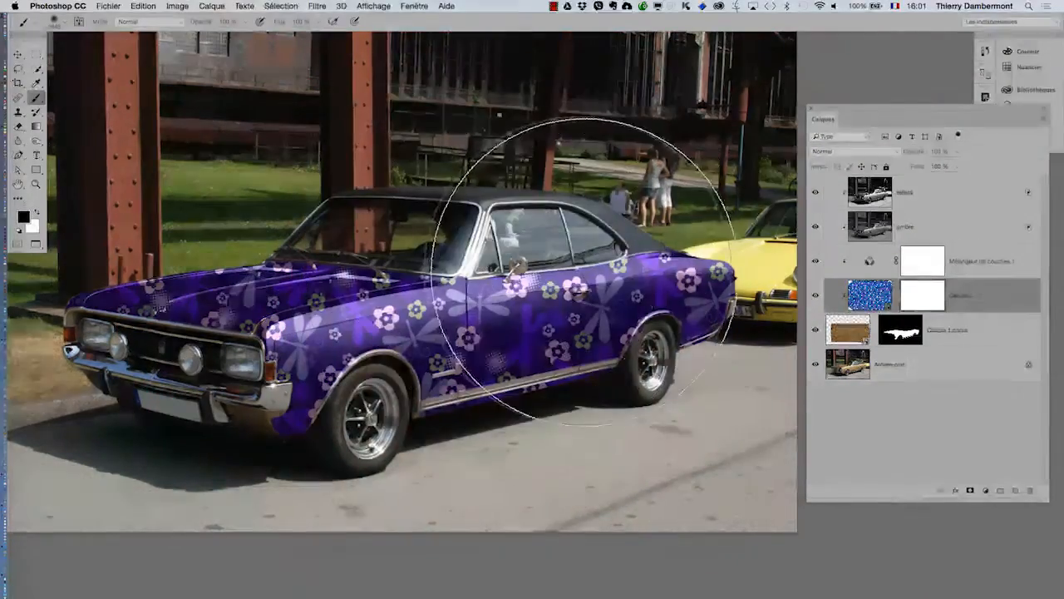
{"action": "left_click", "coordinate": [582, 275]}
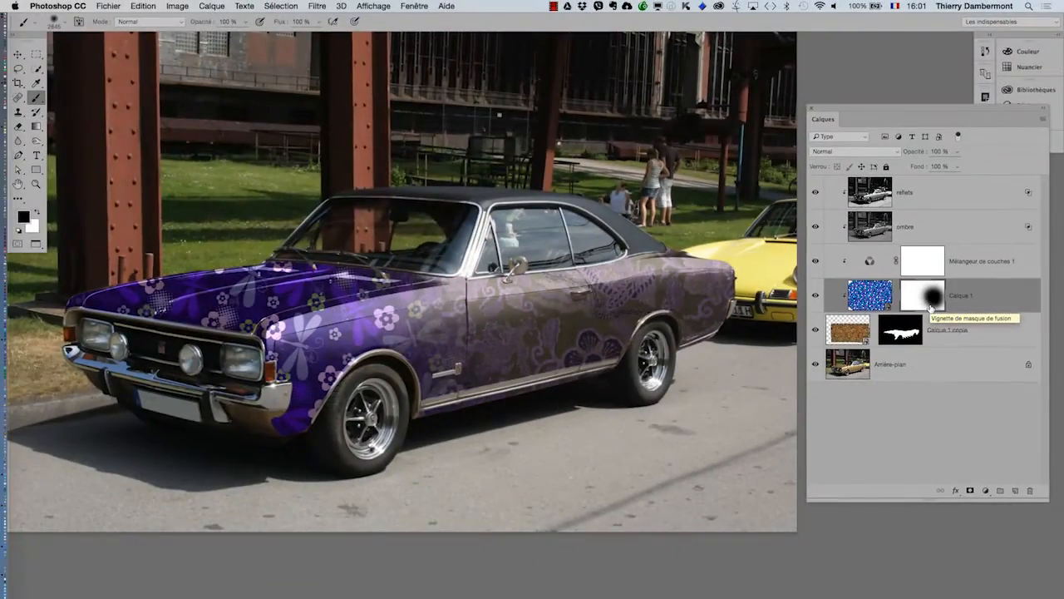
{"action": "key", "text": "x"}
{"action": "left_click_drag", "start_coordinate": [502, 343], "coordinate": [597, 350]}
Mask out the pattern on the hood and front fender with the large black brush, and paint that area back in white
{"action": "key", "text": "x"}
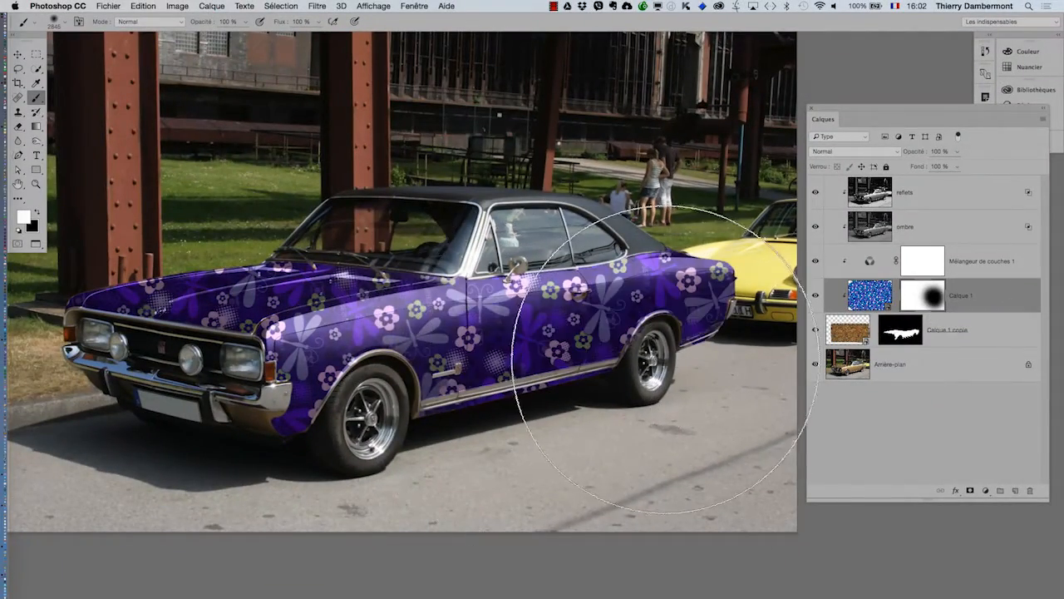
{"action": "mouse_move", "coordinate": [238, 280]}
{"action": "left_mouse_down"}
{"action": "mouse_move", "coordinate": [214, 309]}
{"action": "mouse_move", "coordinate": [198, 296]}
{"action": "mouse_move", "coordinate": [218, 362]}
{"action": "left_mouse_up"}
{"action": "left_click", "coordinate": [215, 363], "text": "super"}
{"action": "left_click", "coordinate": [215, 364], "text": "super"}
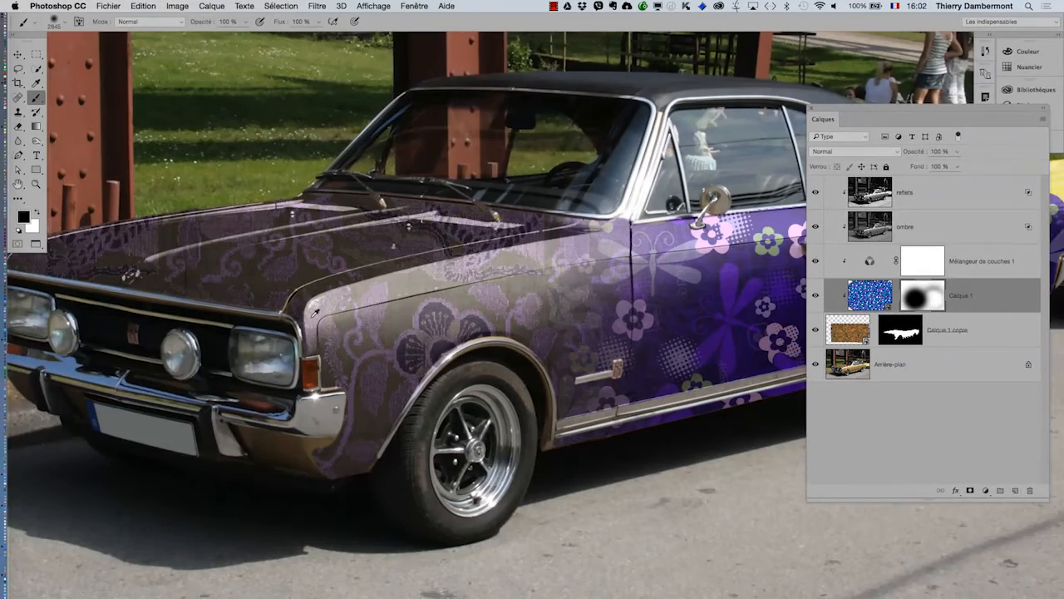
{"action": "scroll", "coordinate": [314, 313], "scroll_direction": "down", "scroll_amount": 3}
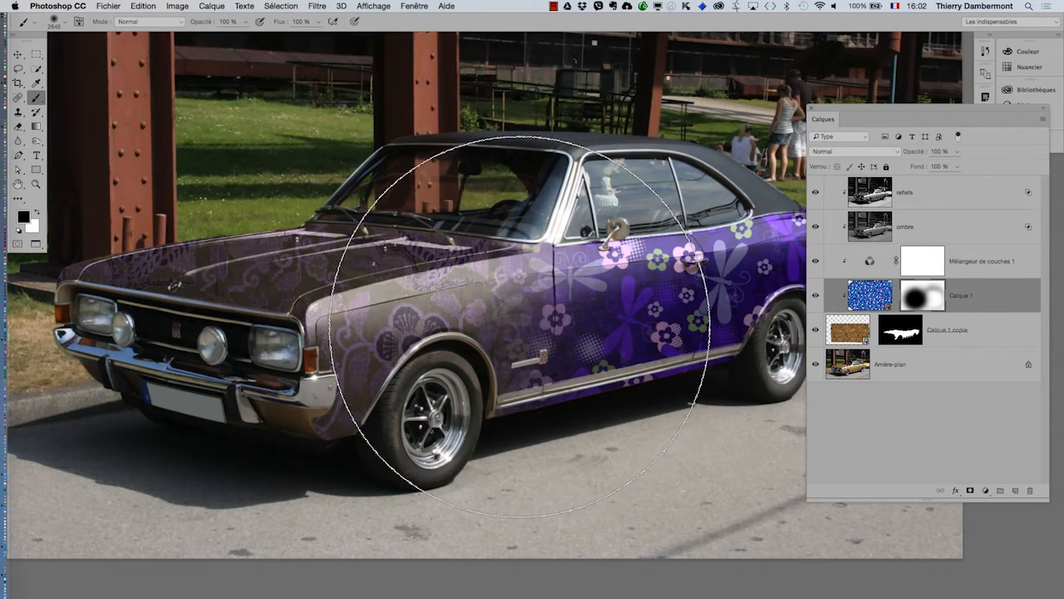
{"action": "key", "text": "x"}
{"action": "mouse_move", "coordinate": [520, 326]}
{"action": "left_mouse_down"}
{"action": "mouse_move", "coordinate": [415, 308]}
{"action": "mouse_move", "coordinate": [178, 333]}
{"action": "left_mouse_up"}
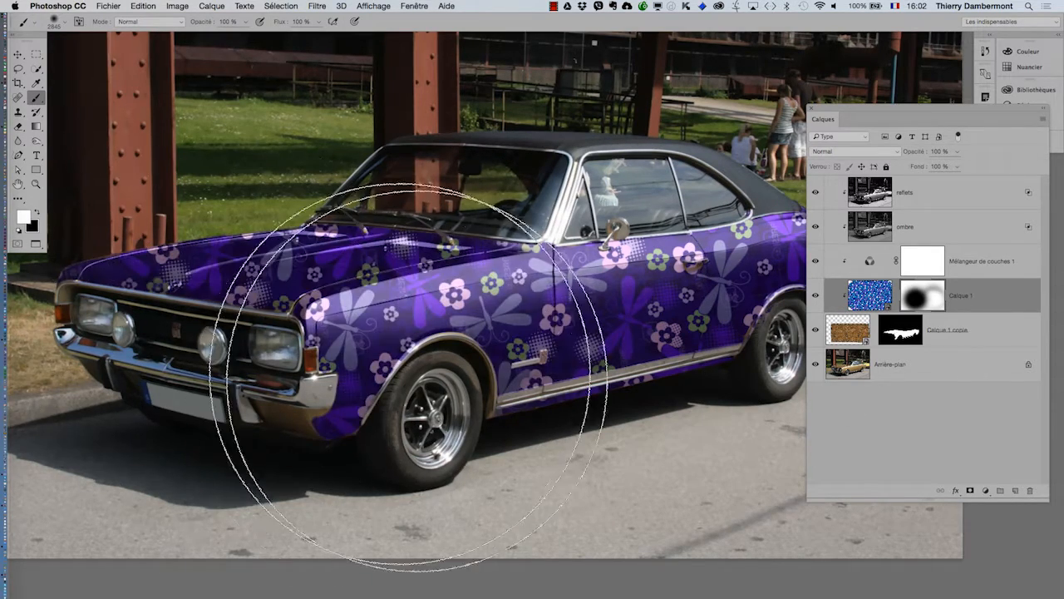
Try the Eclaircir blend mode on Calque 1 and activate the Move tool
{"action": "scroll", "coordinate": [412, 375], "scroll_direction": "right", "scroll_amount": 5}
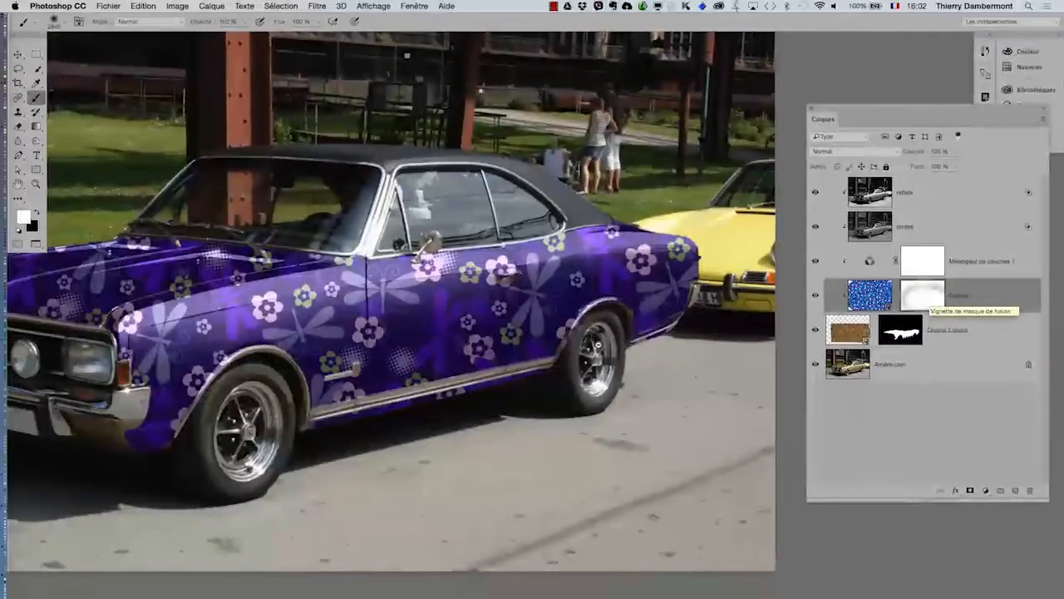
{"action": "mouse_move", "coordinate": [597, 345]}
{"action": "left_mouse_down"}
{"action": "mouse_move", "coordinate": [468, 367]}
{"action": "mouse_move", "coordinate": [591, 347]}
{"action": "left_mouse_up"}
{"action": "left_click", "coordinate": [878, 152]}
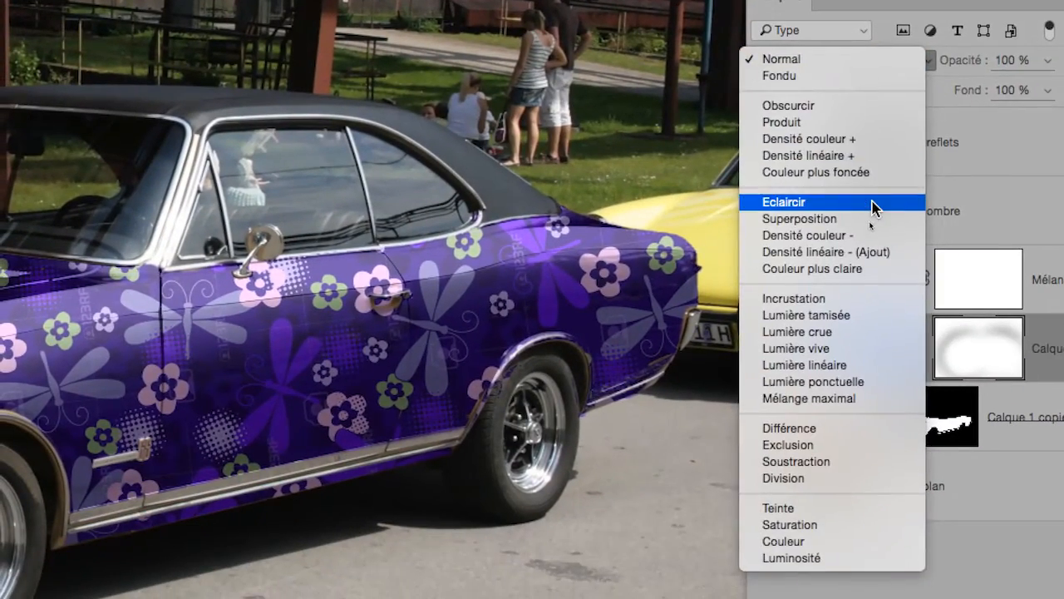
{"action": "left_click", "coordinate": [861, 292]}
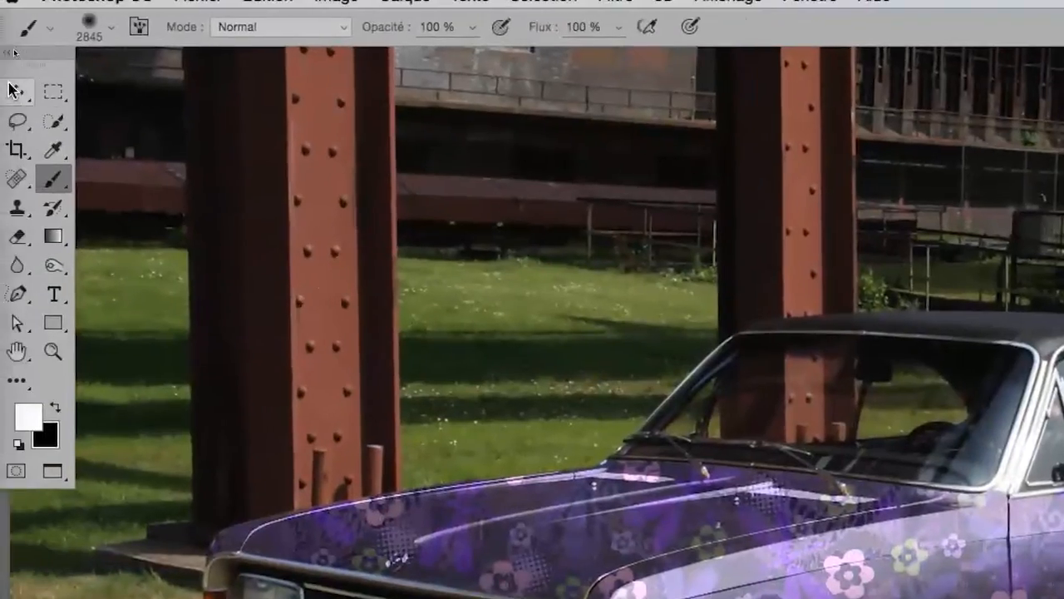
{"action": "left_click", "coordinate": [35, 73]}
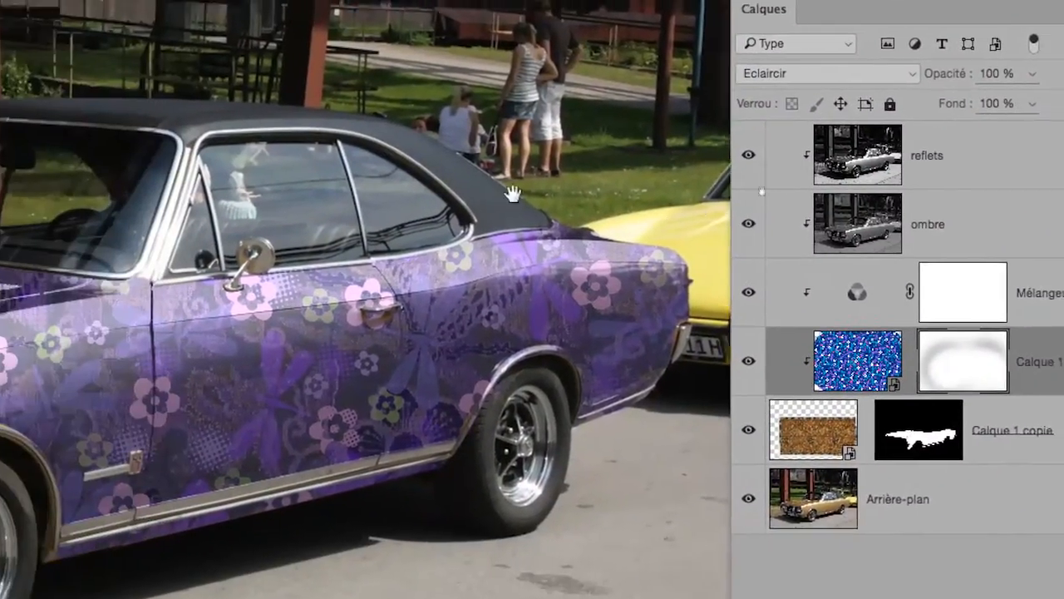
{"action": "left_click_drag", "start_coordinate": [298, 233], "coordinate": [608, 143]}
Cycle Calque 1's blend mode through Couleur plus claire and Lumière linéaire to Lumière ponctuelle
{"action": "left_click", "coordinate": [615, 151]}
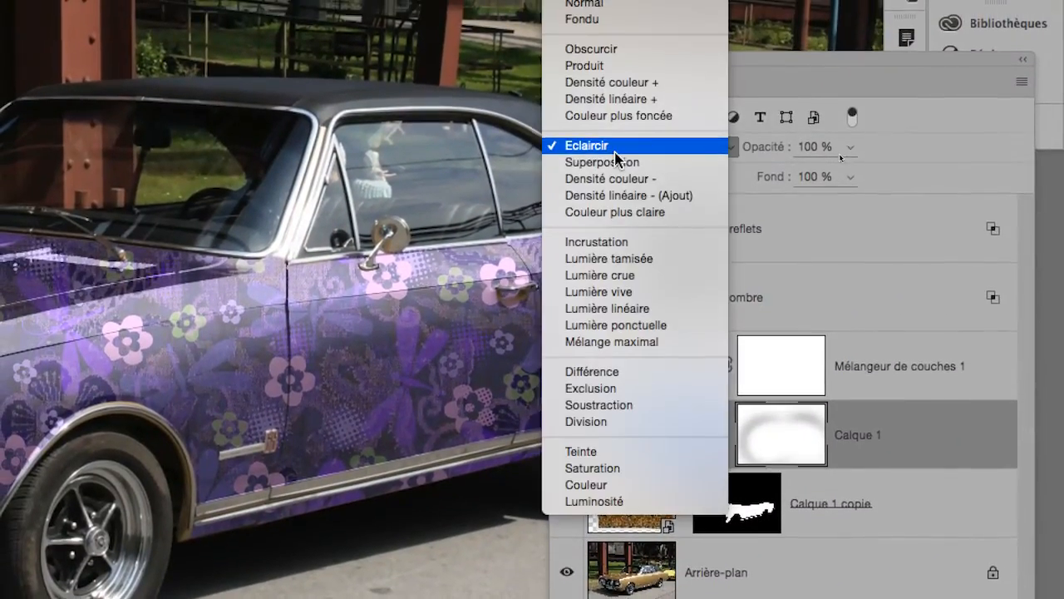
{"action": "left_click", "coordinate": [616, 151]}
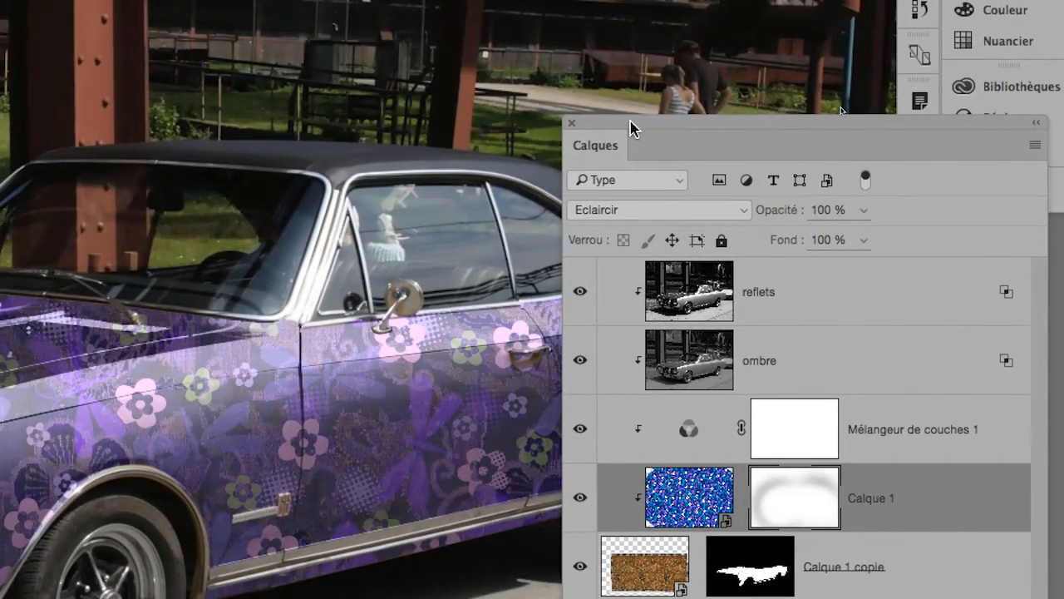
{"action": "key", "text": "shift+plus"}
{"action": "key", "text": "shift+plus"}
{"action": "key", "text": "shift+plus"}
{"action": "key", "text": "shift+plus"}
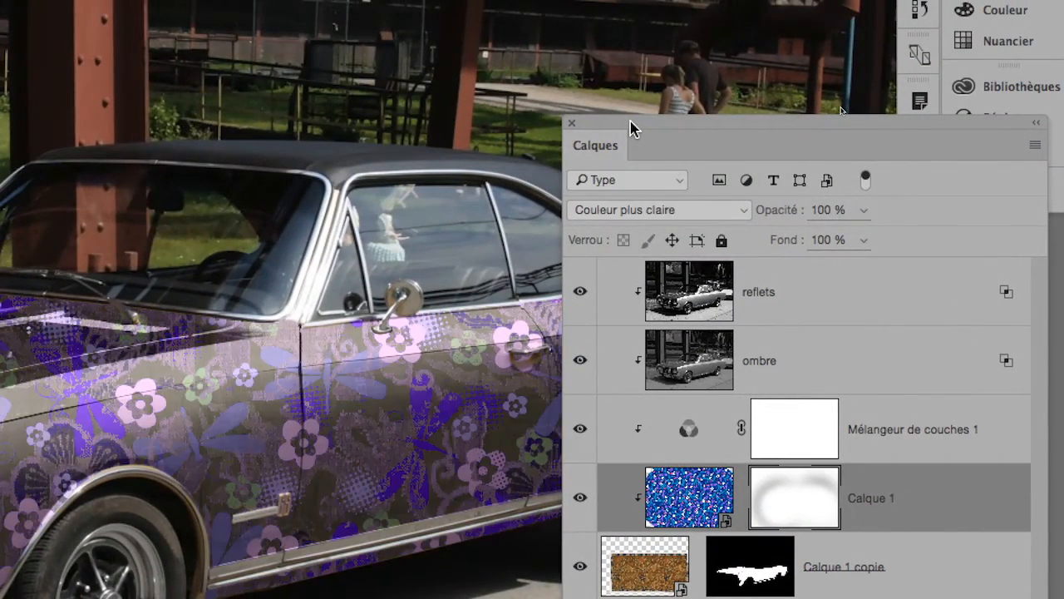
{"action": "key", "text": "shift+plus"}
{"action": "key", "text": "shift+plus"}
{"action": "key", "text": "shift+plus"}
{"action": "key", "text": "shift+plus"}
{"action": "key", "text": "shift+plus"}
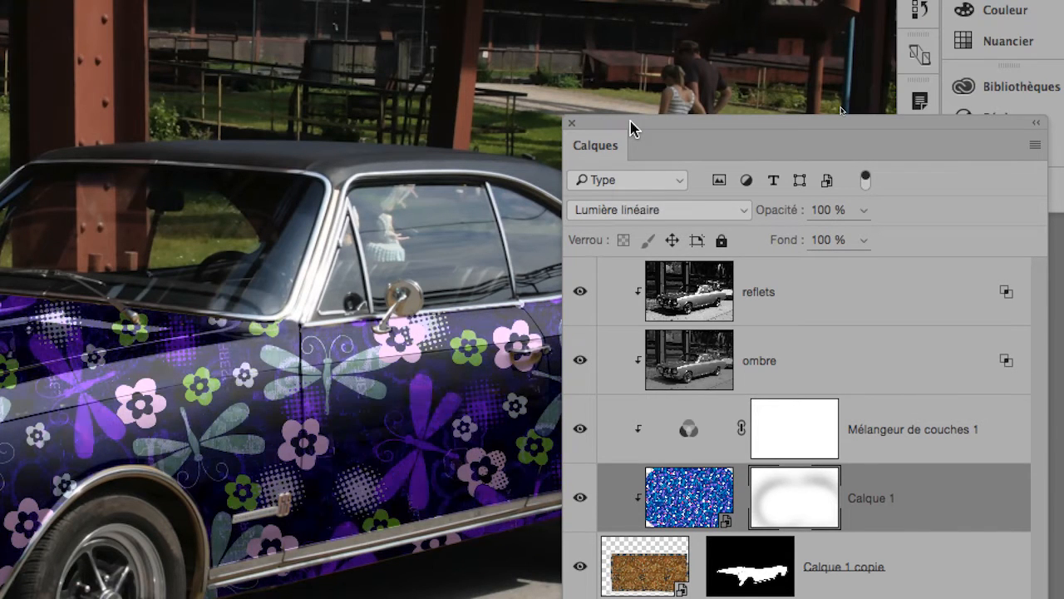
{"action": "key", "text": "shift+plus"}
{"action": "key", "text": "shift+plus"}
{"action": "key", "text": "shift+minus"}
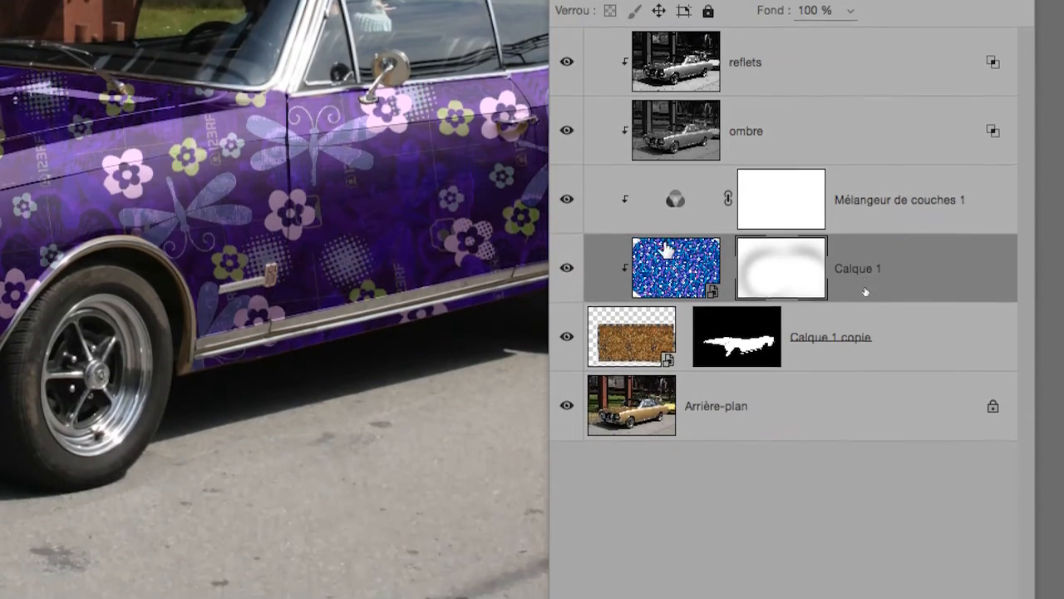
Hide the Mélangeur de couches 1 adjustment and set Calque 1's blend mode to Division, with its image rather than its mask active
{"action": "left_click_drag", "start_coordinate": [873, 522], "coordinate": [873, 447]}
{"action": "left_click_drag", "start_coordinate": [863, 252], "coordinate": [867, 349]}
{"action": "left_click_drag", "start_coordinate": [865, 296], "coordinate": [863, 299]}
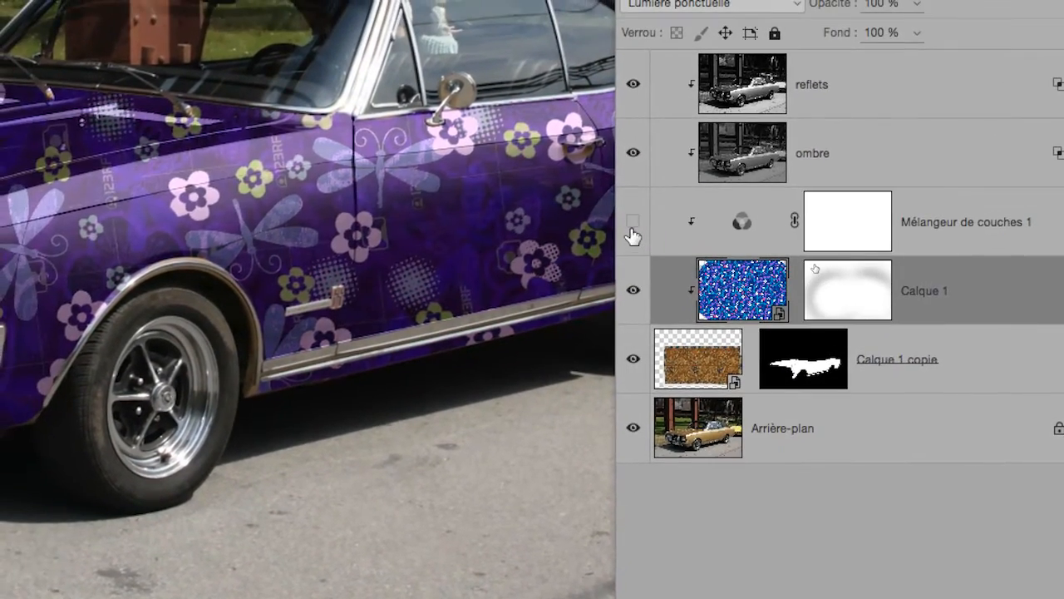
{"action": "left_click", "coordinate": [566, 183]}
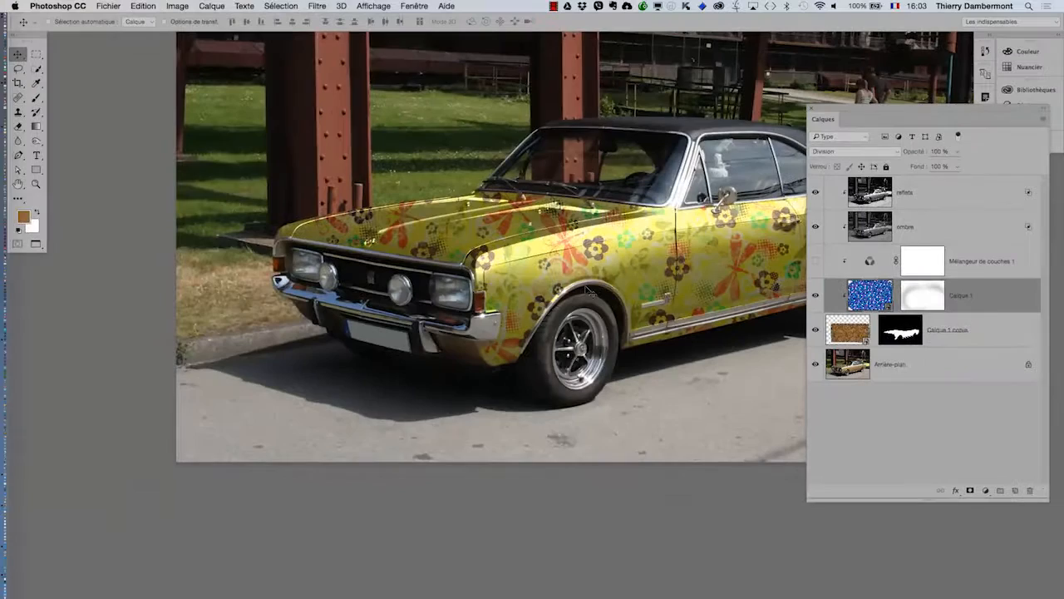
{"action": "left_click_drag", "start_coordinate": [797, 217], "coordinate": [483, 202]}
{"action": "mouse_move", "coordinate": [670, 257]}
{"action": "left_mouse_down"}
{"action": "mouse_move", "coordinate": [662, 224]}
{"action": "mouse_move", "coordinate": [657, 261]}
{"action": "left_mouse_up"}
{"action": "left_click_drag", "start_coordinate": [901, 110], "coordinate": [890, 85]}
{"action": "left_click_drag", "start_coordinate": [1035, 466], "coordinate": [1036, 405]}
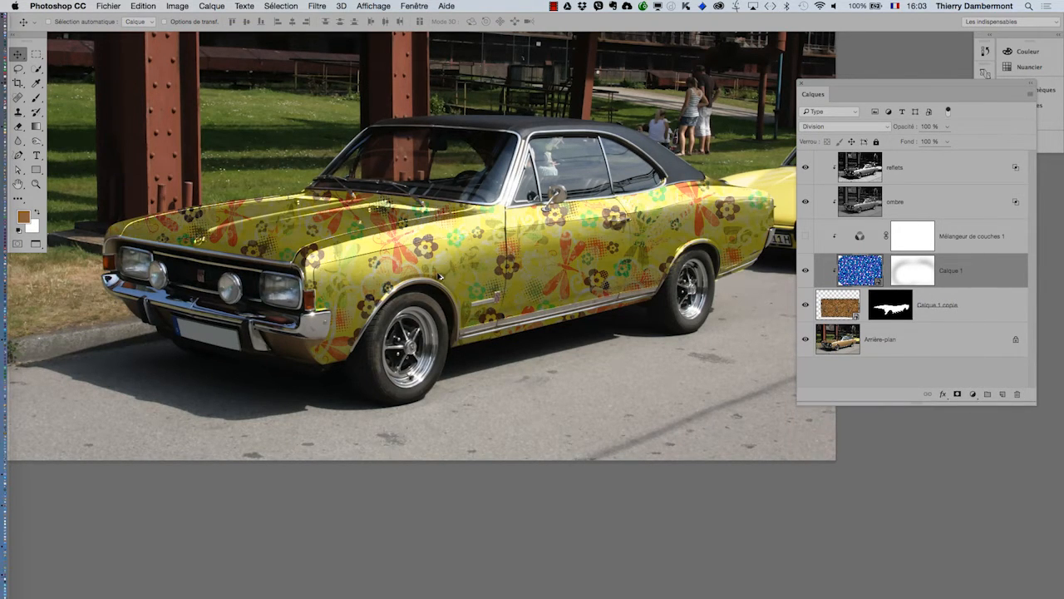
Set up an Accentuation sharpening filter on Calque 1's pattern with a gain of 283 % and a radius of 3,2 pixels
{"action": "scroll", "coordinate": [441, 276], "scroll_direction": "up", "scroll_amount": 10}
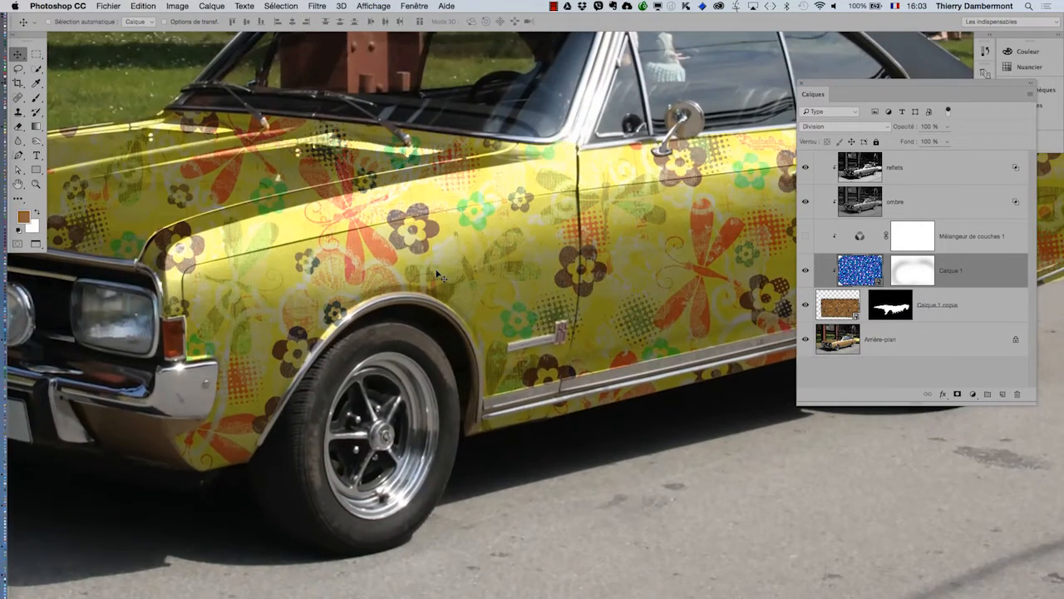
{"action": "scroll", "coordinate": [438, 273], "scroll_direction": "up", "scroll_amount": 6}
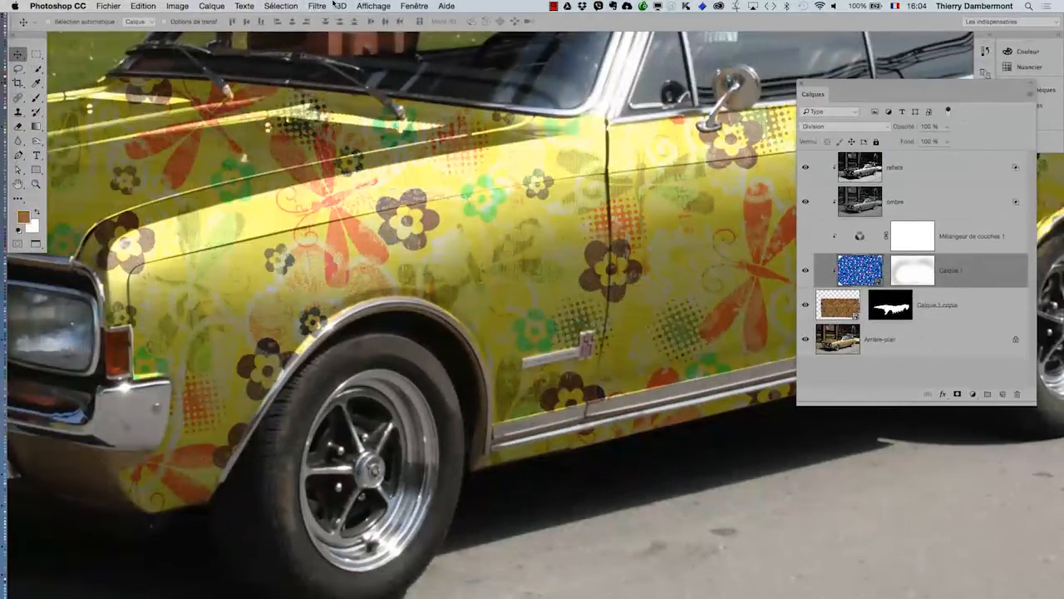
{"action": "left_click", "coordinate": [321, 6]}
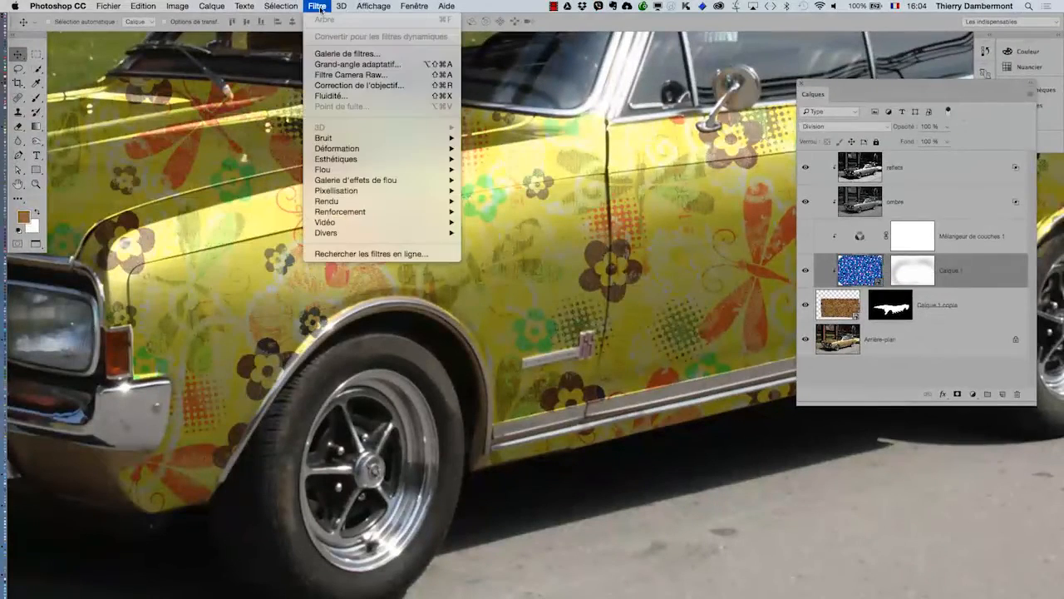
{"action": "mouse_move", "coordinate": [355, 216]}
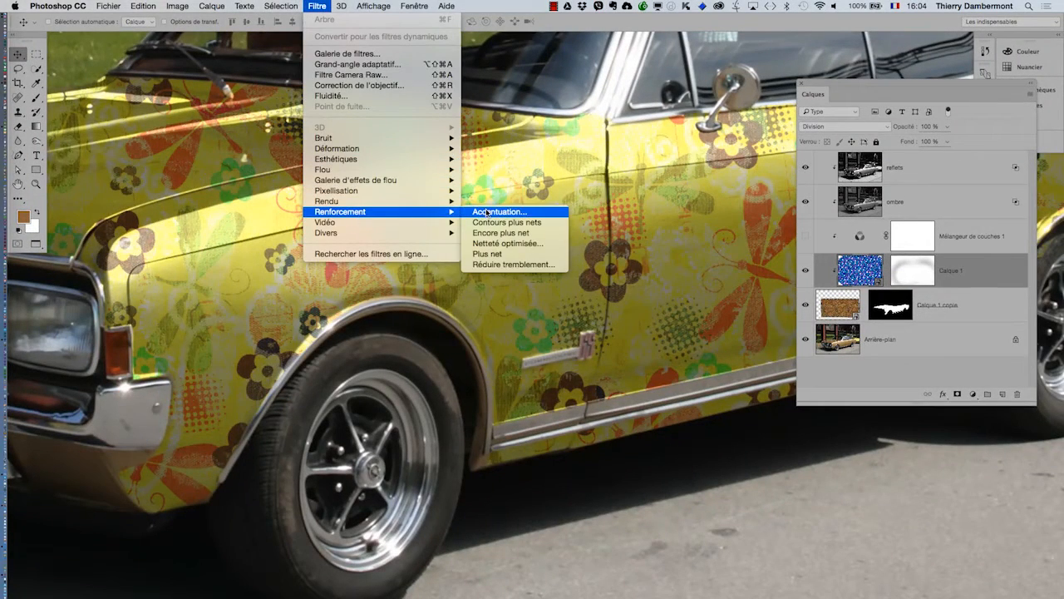
{"action": "left_click", "coordinate": [499, 212]}
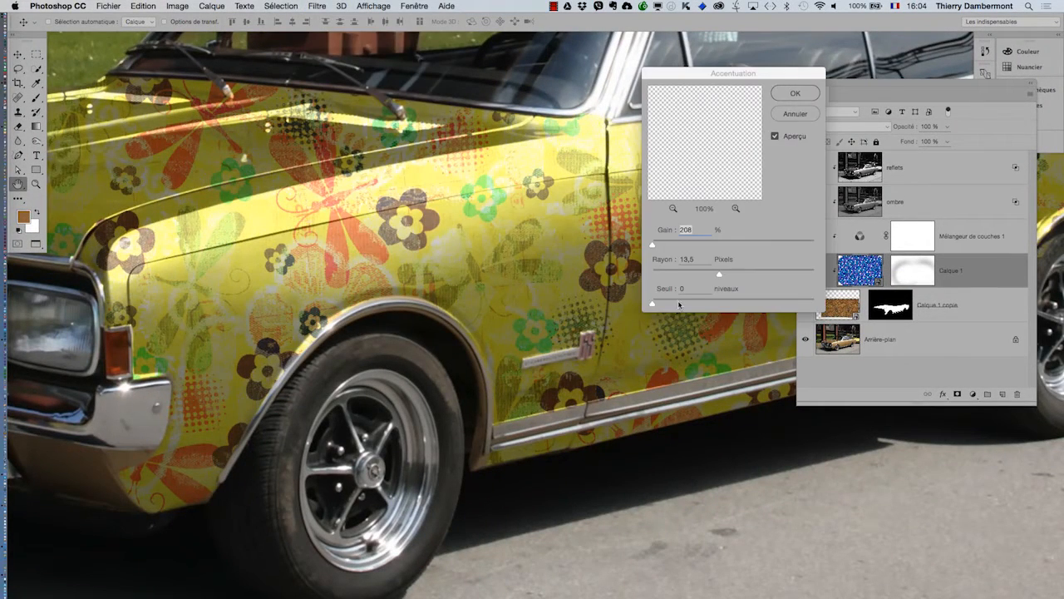
{"action": "left_click", "coordinate": [670, 273]}
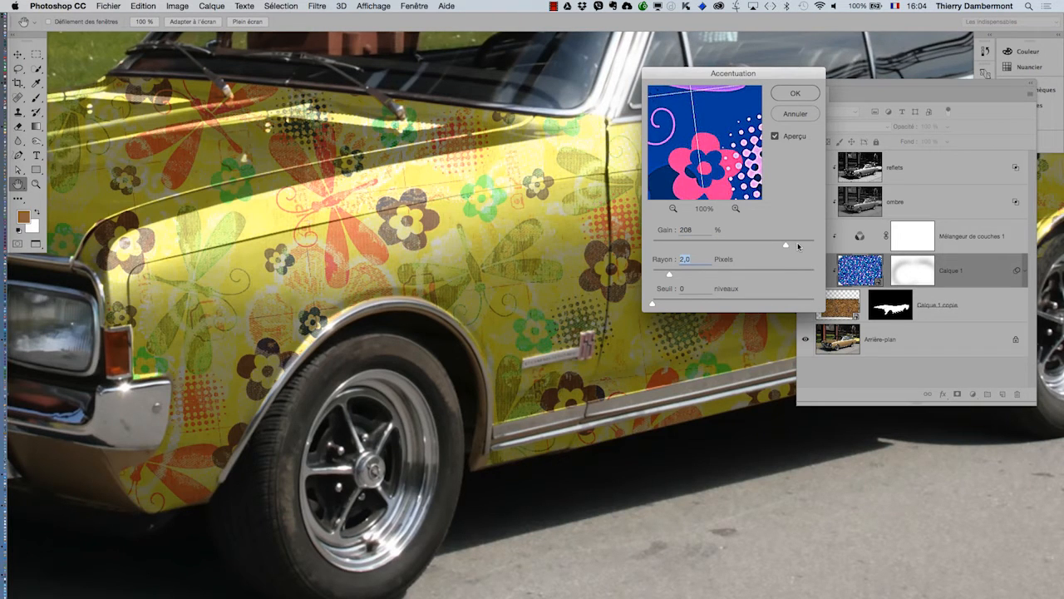
{"action": "left_click", "coordinate": [798, 245]}
{"action": "left_click", "coordinate": [628, 263]}
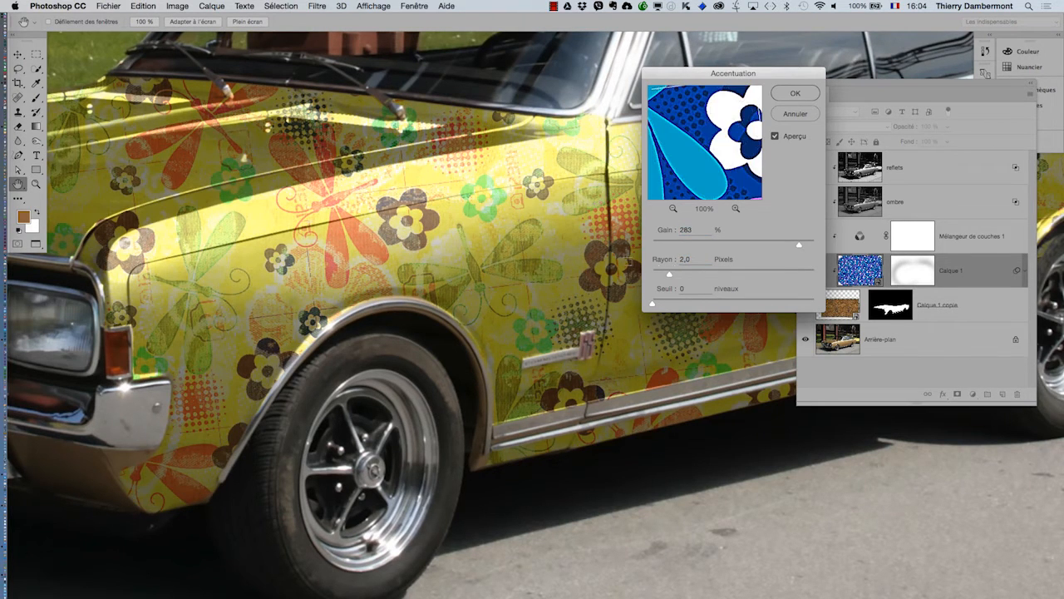
{"action": "left_click", "coordinate": [679, 275]}
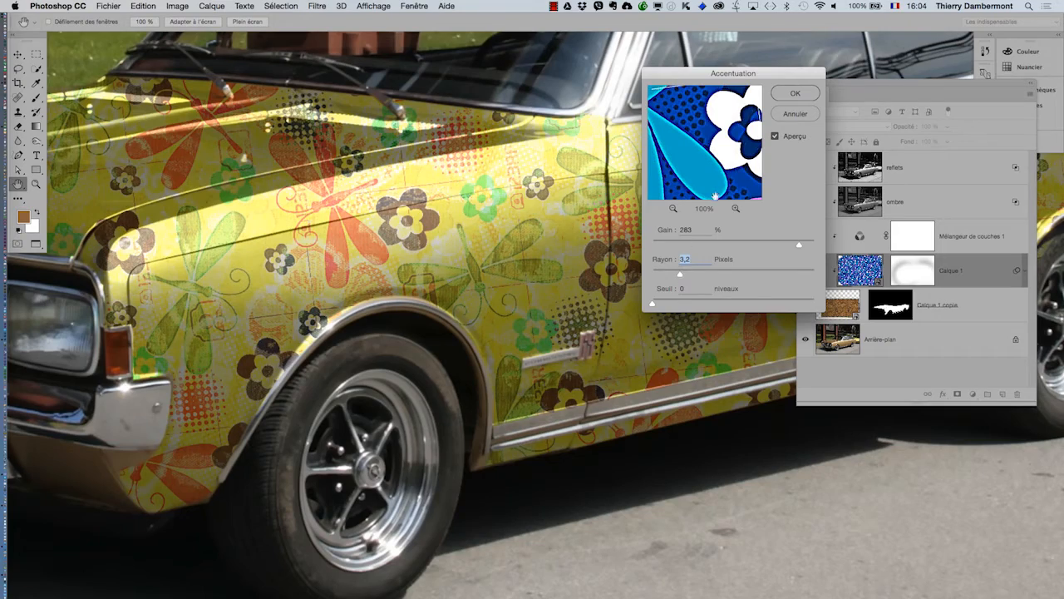
Compare the car body up close with the sharpening preview off and on, and apply the Accentuation filter
{"action": "scroll", "coordinate": [470, 287], "scroll_direction": "up", "scroll_amount": 5}
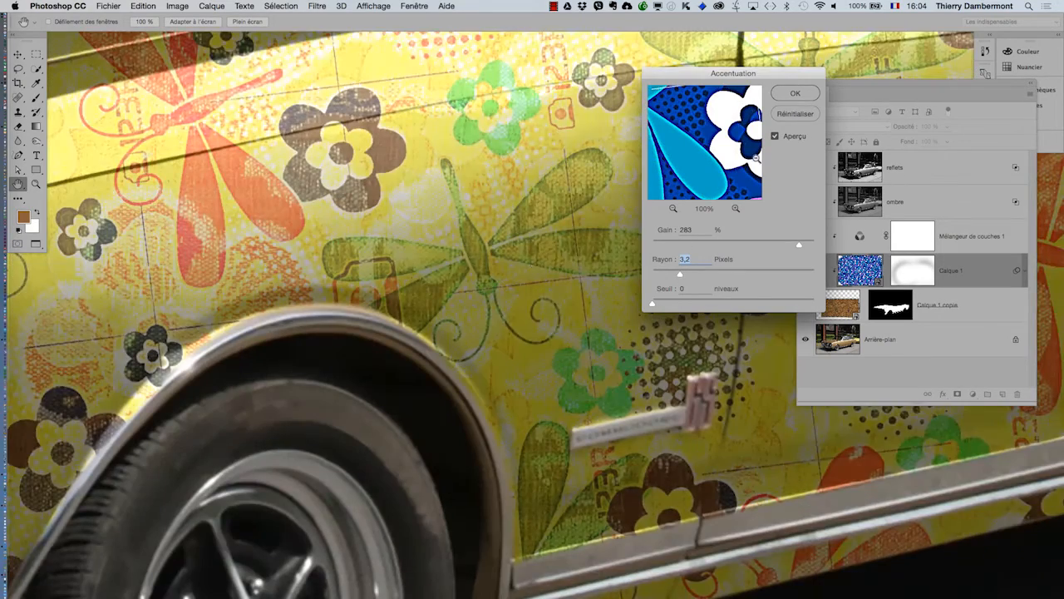
{"action": "left_click", "coordinate": [774, 138]}
{"action": "left_click", "coordinate": [774, 138]}
{"action": "left_click", "coordinate": [774, 138]}
{"action": "left_click", "coordinate": [803, 97]}
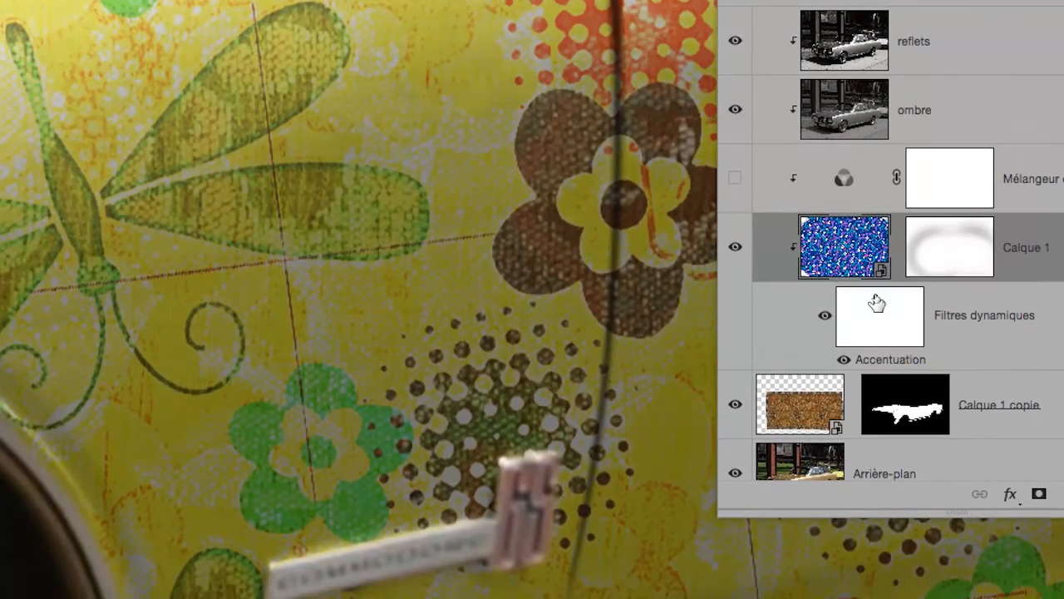
Move the layers list clear of the car and review the sharpened pattern across the whole body
{"action": "scroll", "coordinate": [553, 297], "scroll_direction": "down", "scroll_amount": 3}
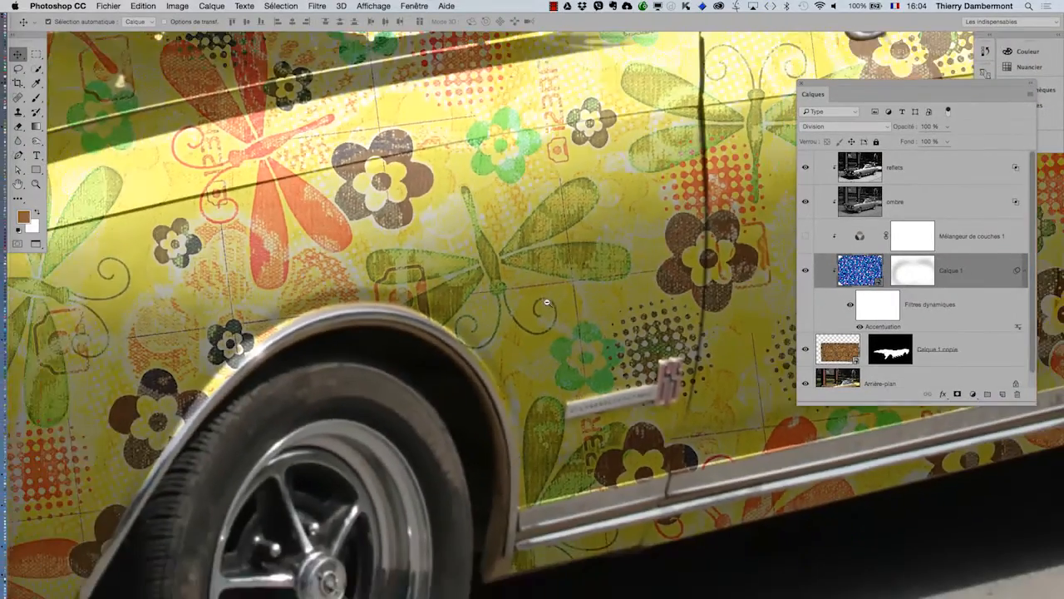
{"action": "scroll", "coordinate": [657, 338], "scroll_direction": "down", "scroll_amount": 2}
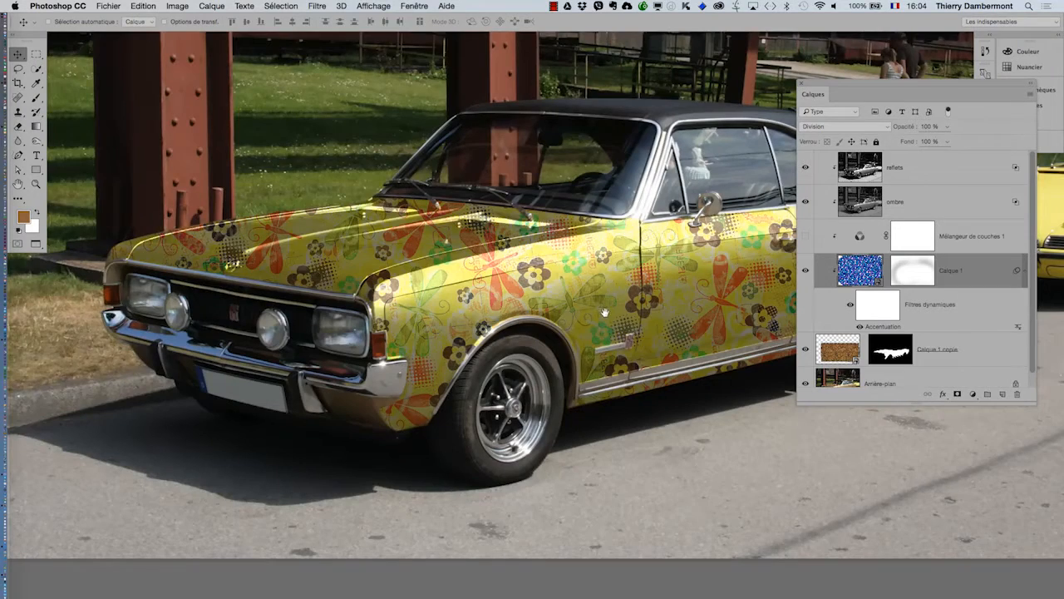
{"action": "scroll", "coordinate": [605, 312], "scroll_direction": "up", "scroll_amount": 1}
{"action": "left_click_drag", "start_coordinate": [834, 89], "coordinate": [861, 290]}
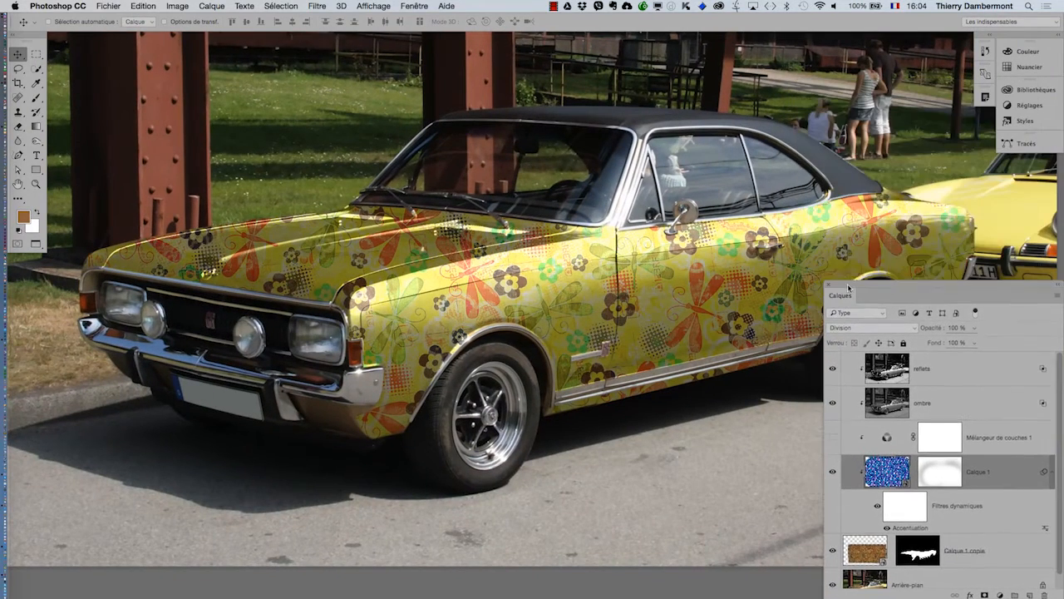
{"action": "scroll", "coordinate": [564, 217], "scroll_direction": "down", "scroll_amount": 2}
{"action": "scroll", "coordinate": [565, 218], "scroll_direction": "down", "scroll_amount": 2}
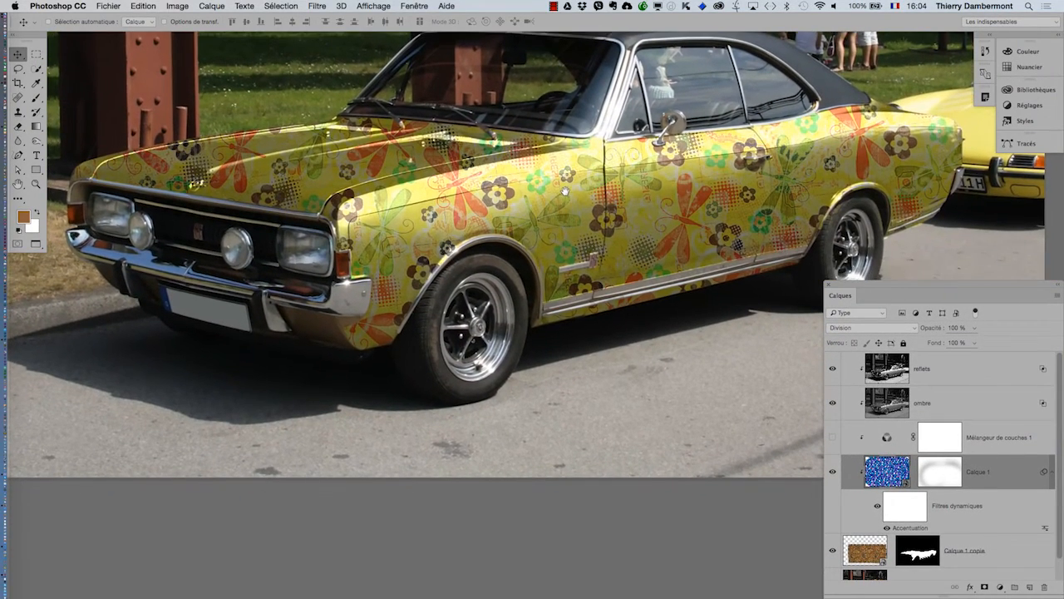